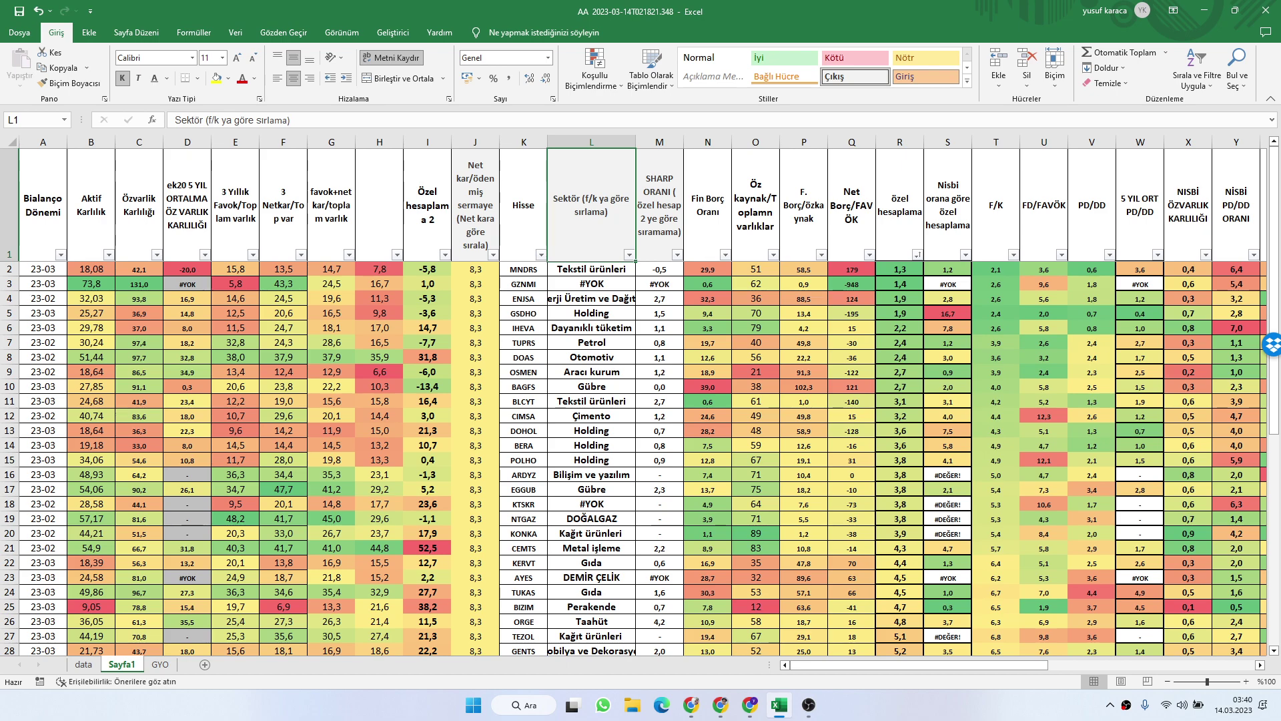
Step: Select the CANTE row at the end of the Sayfa1 stock list and review its ratios across the columns
scroll(639, 461, down, 8)
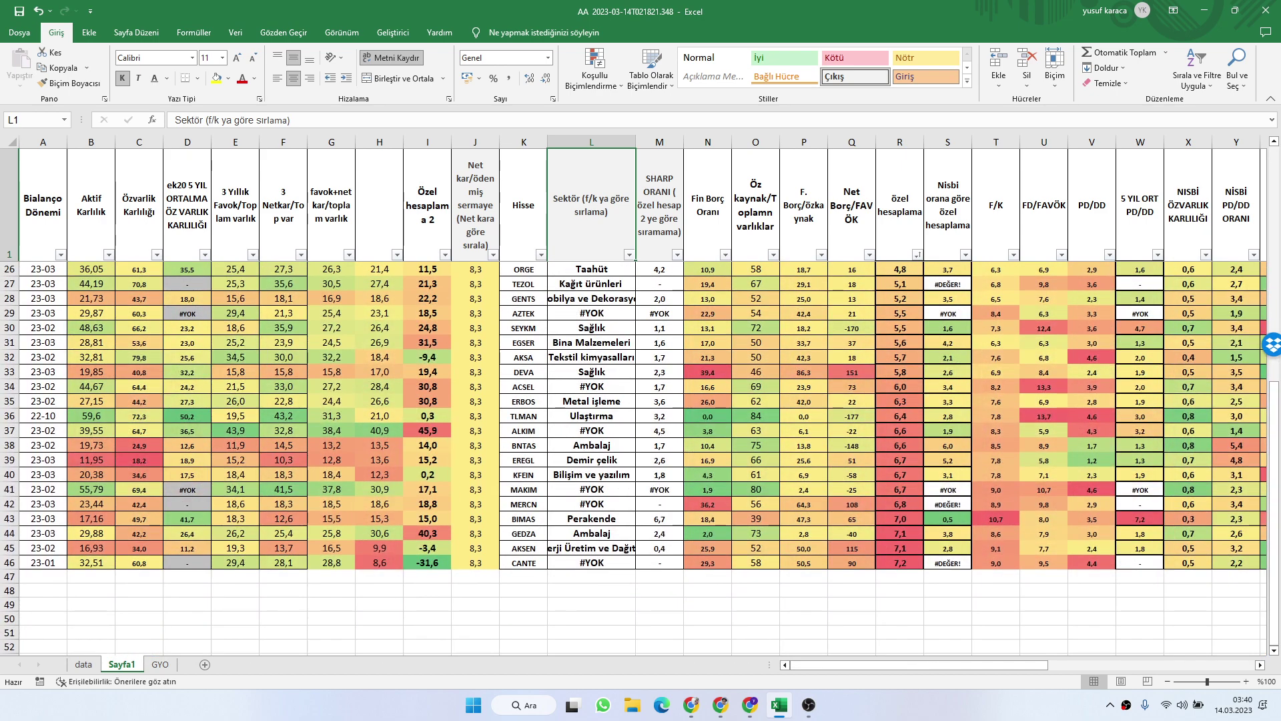
click(10, 562)
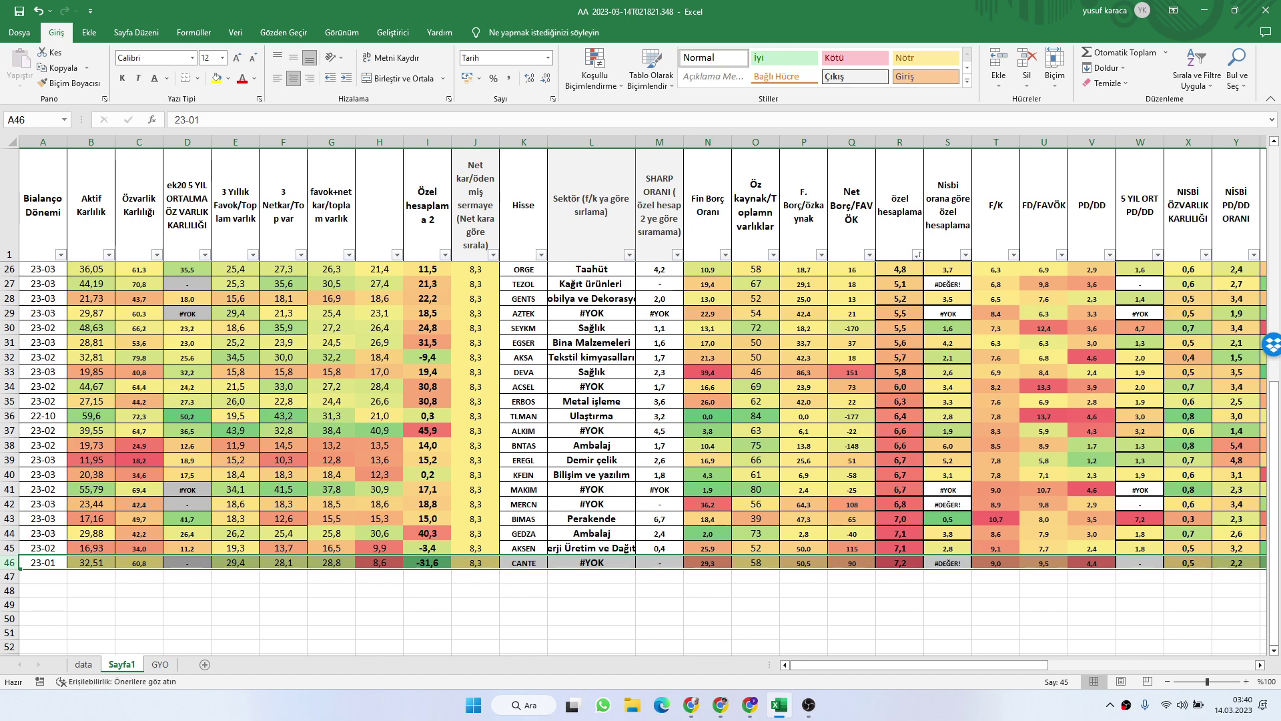
scroll(643, 354, right, 5)
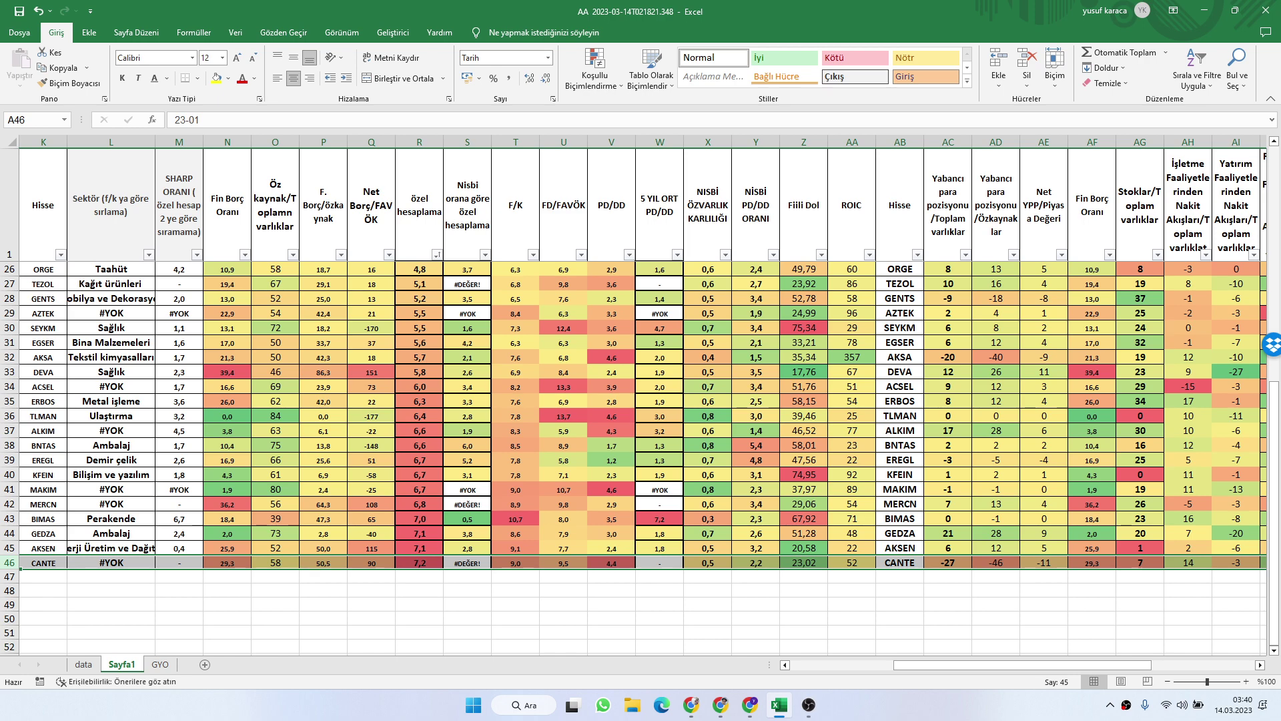
scroll(643, 354, left, 5)
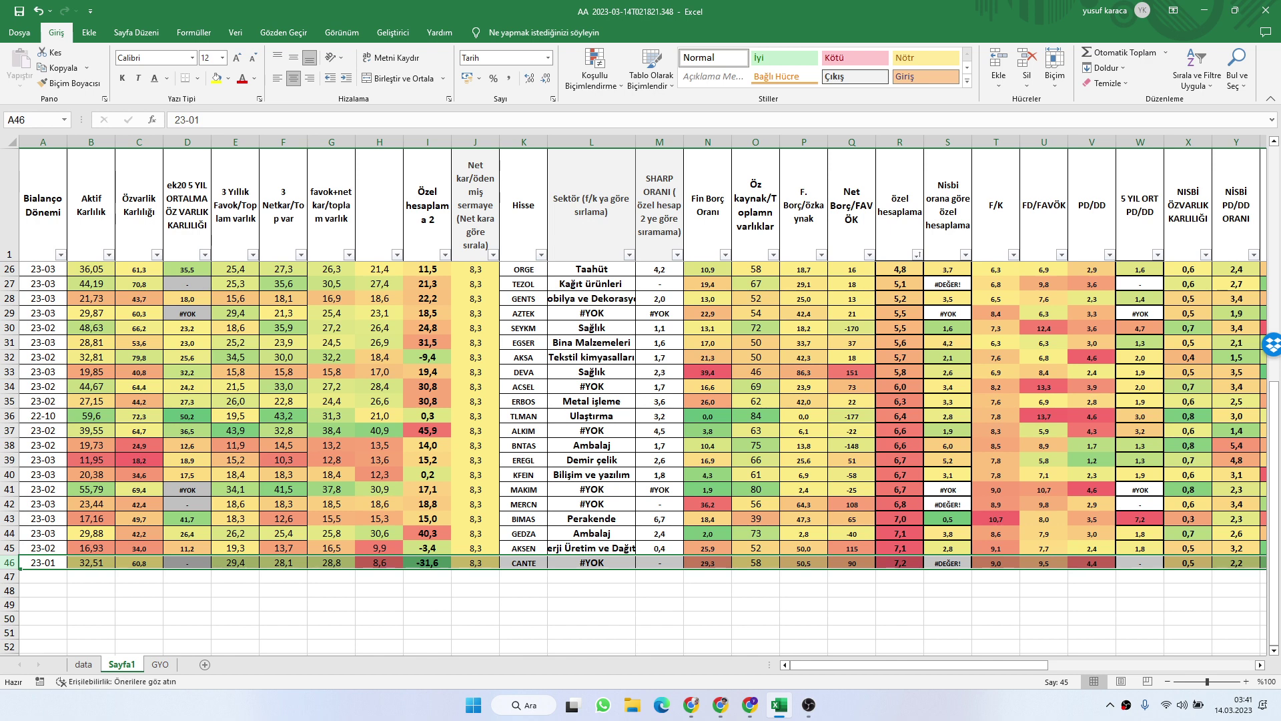
Step: Switch to TradingView in Chrome, open the CANTE chart and examine its recent price action and indicators
mouse_move(720, 705)
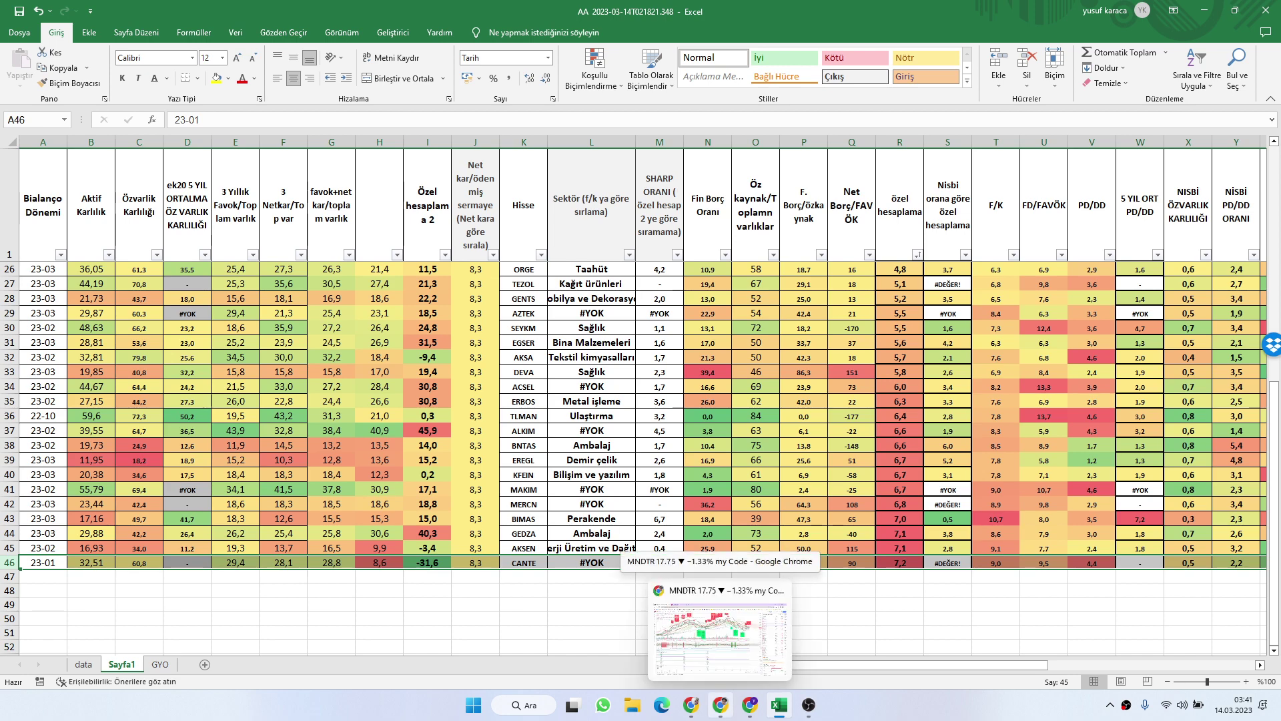
click(719, 634)
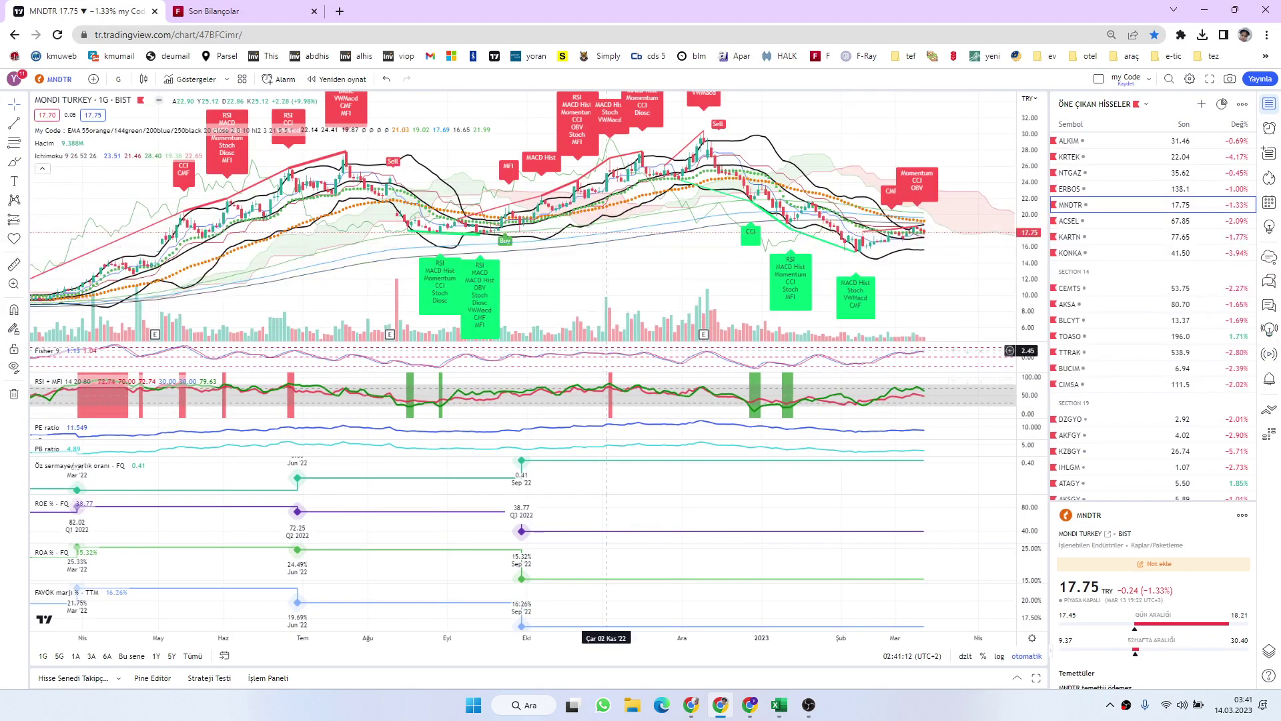
text(CA)
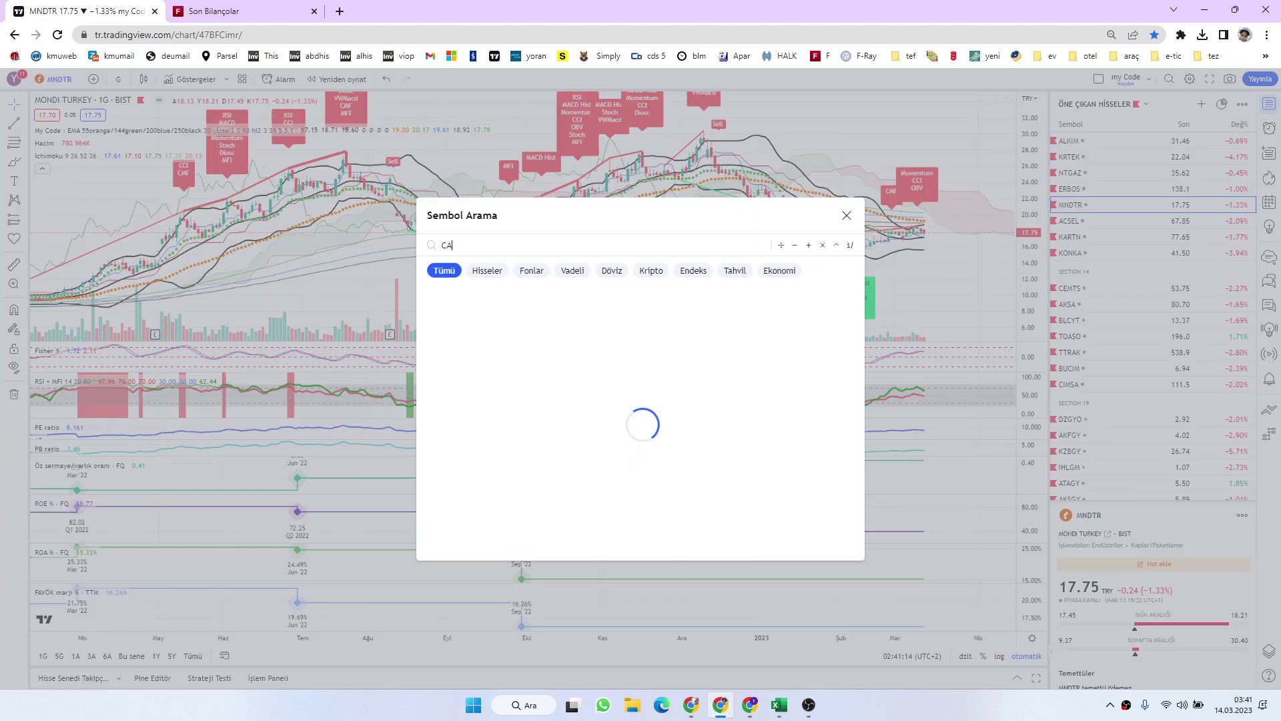
text(NT)
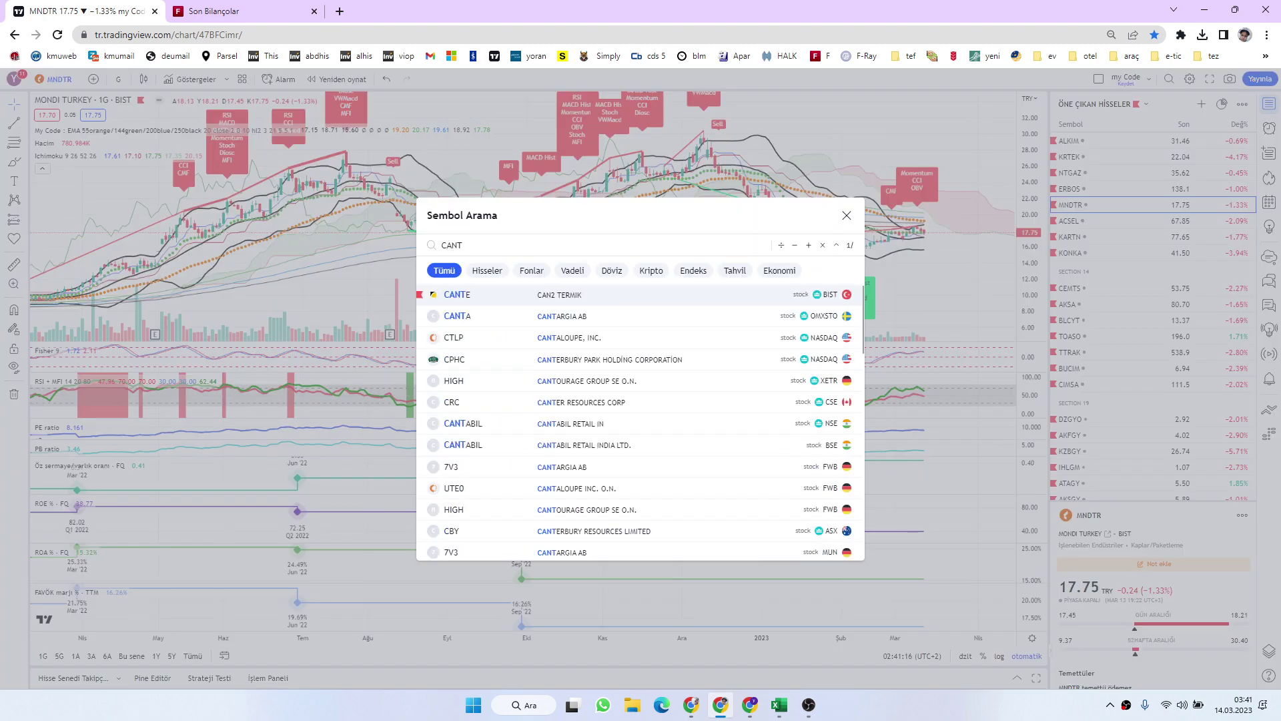
key(Return)
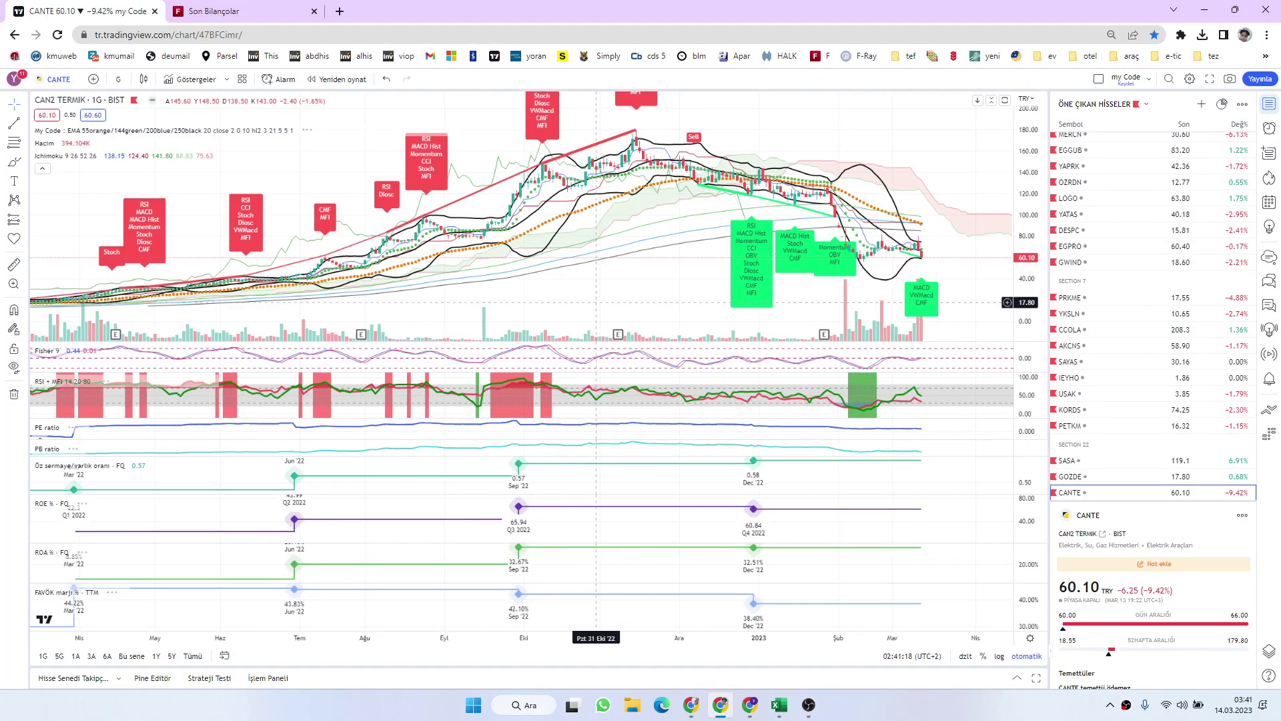
drag(595, 302, 430, 307)
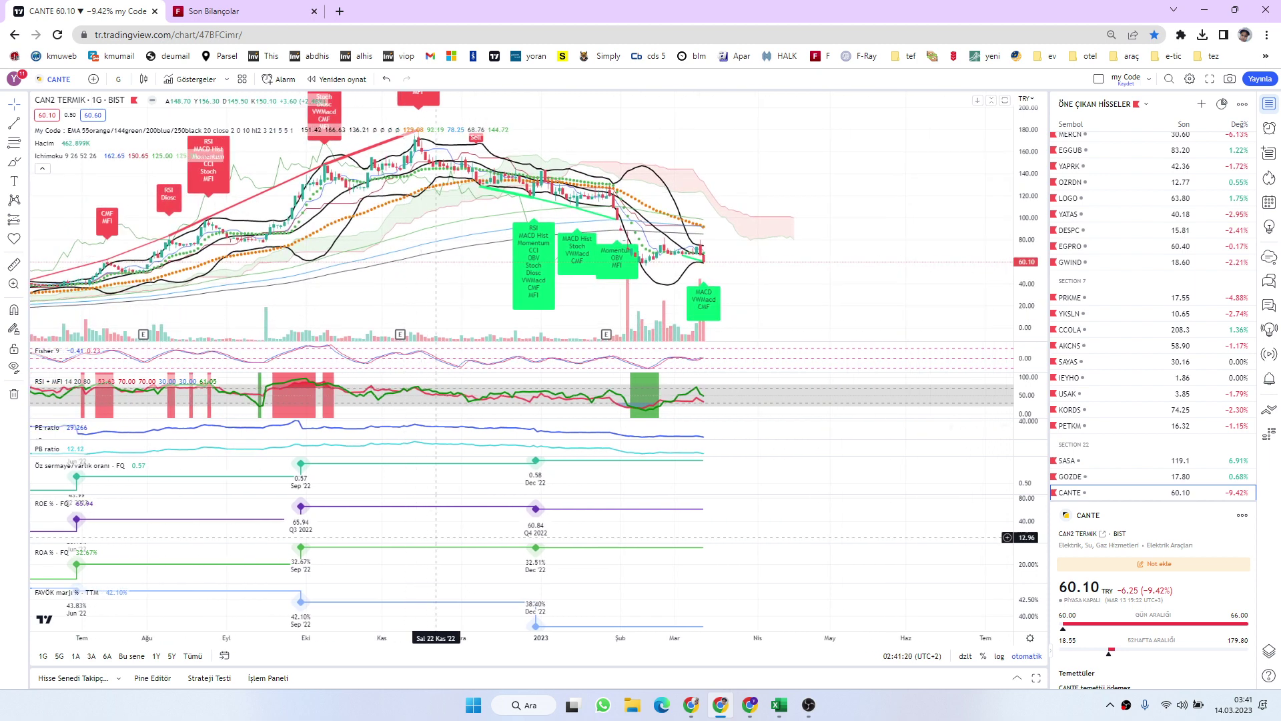
click(156, 656)
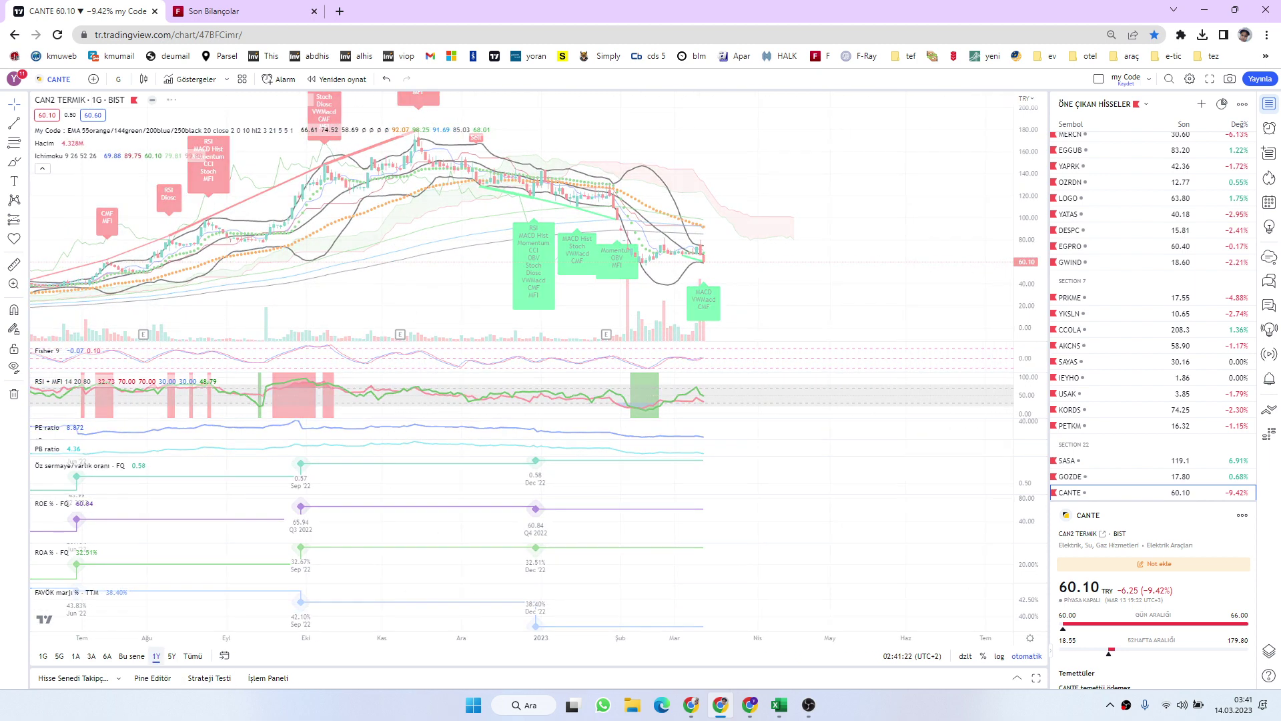
drag(651, 310, 474, 313)
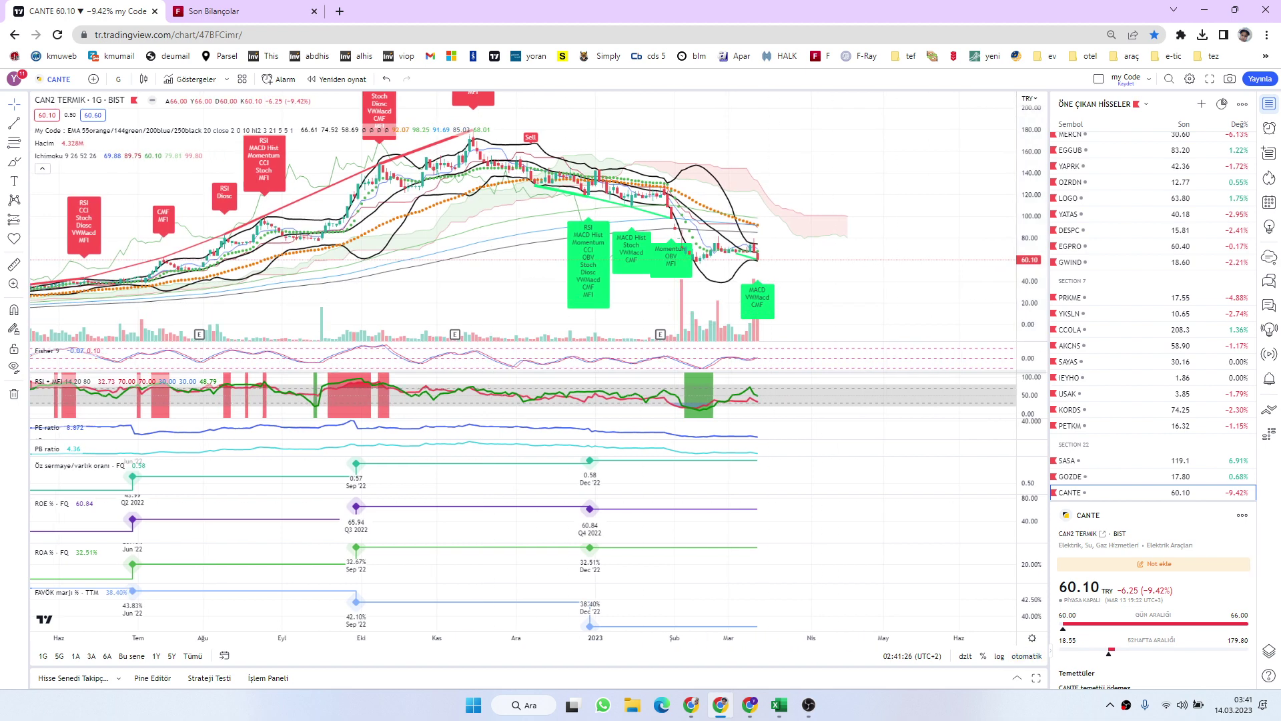
drag(754, 342, 764, 307)
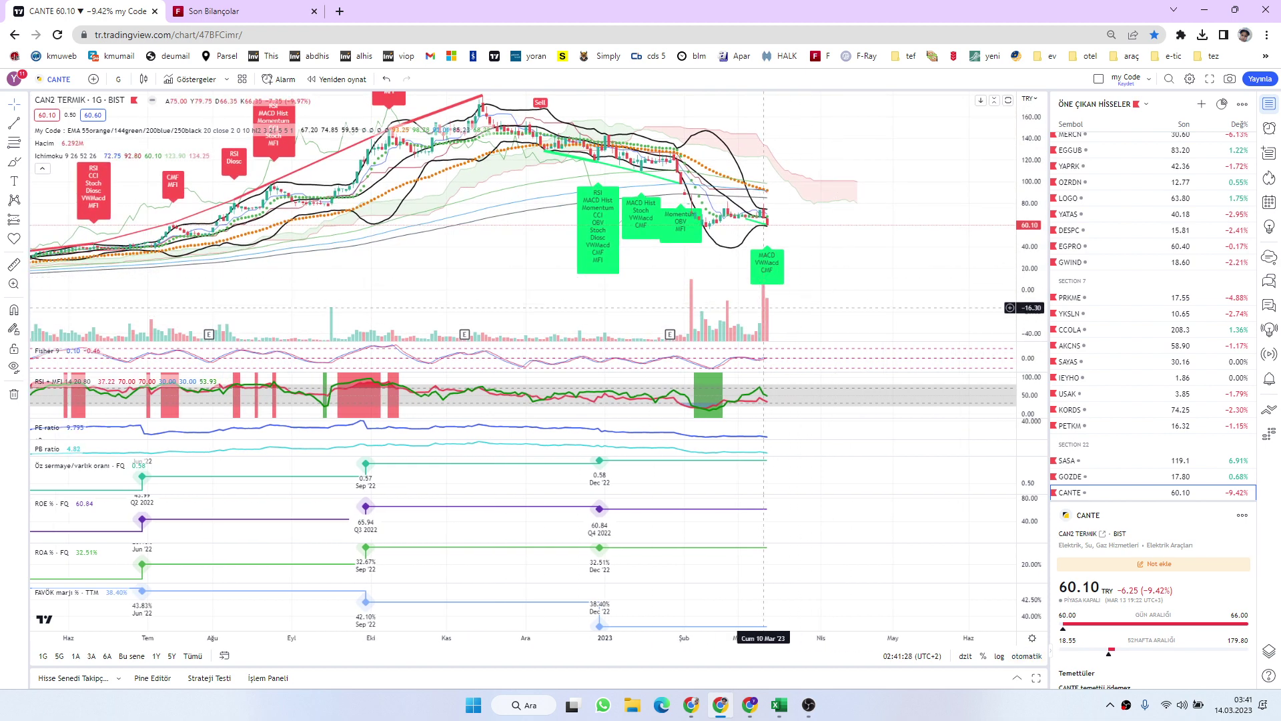
drag(764, 214, 771, 240)
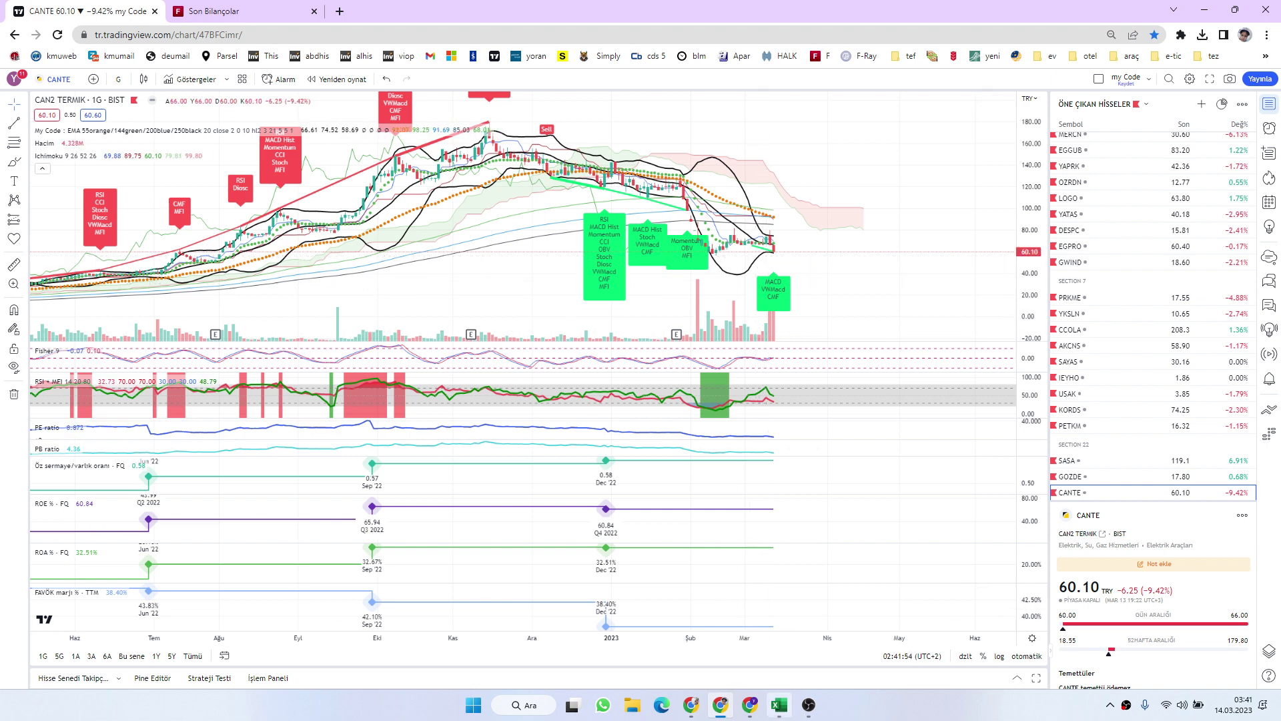
Step: Switch to the Fintables page in Chrome and open the company report for CANTE
mouse_move(778, 704)
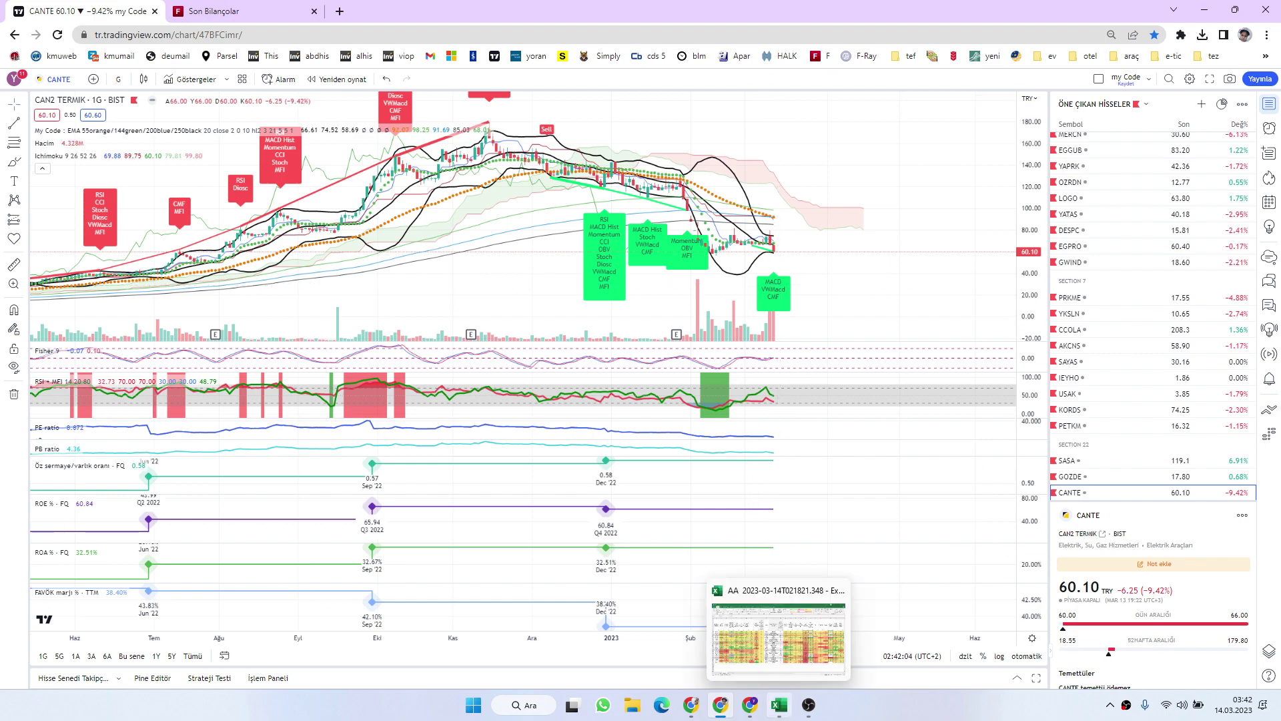
click(778, 705)
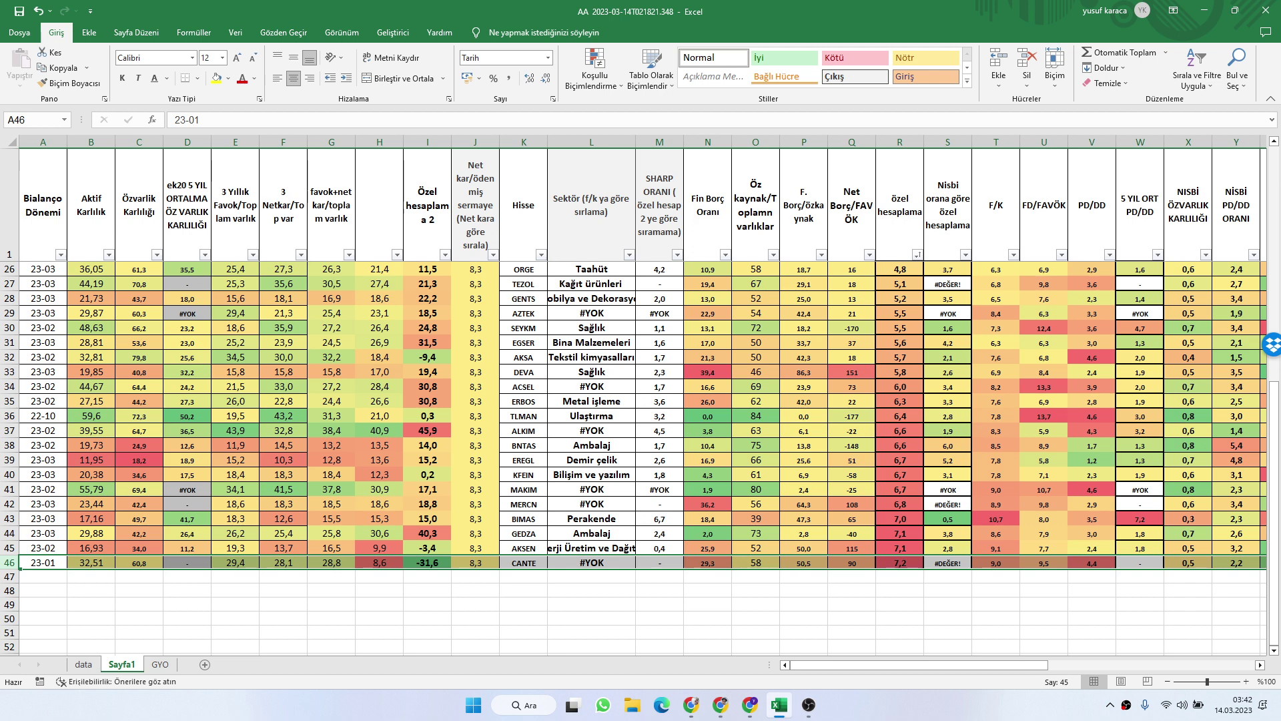
click(720, 705)
click(221, 11)
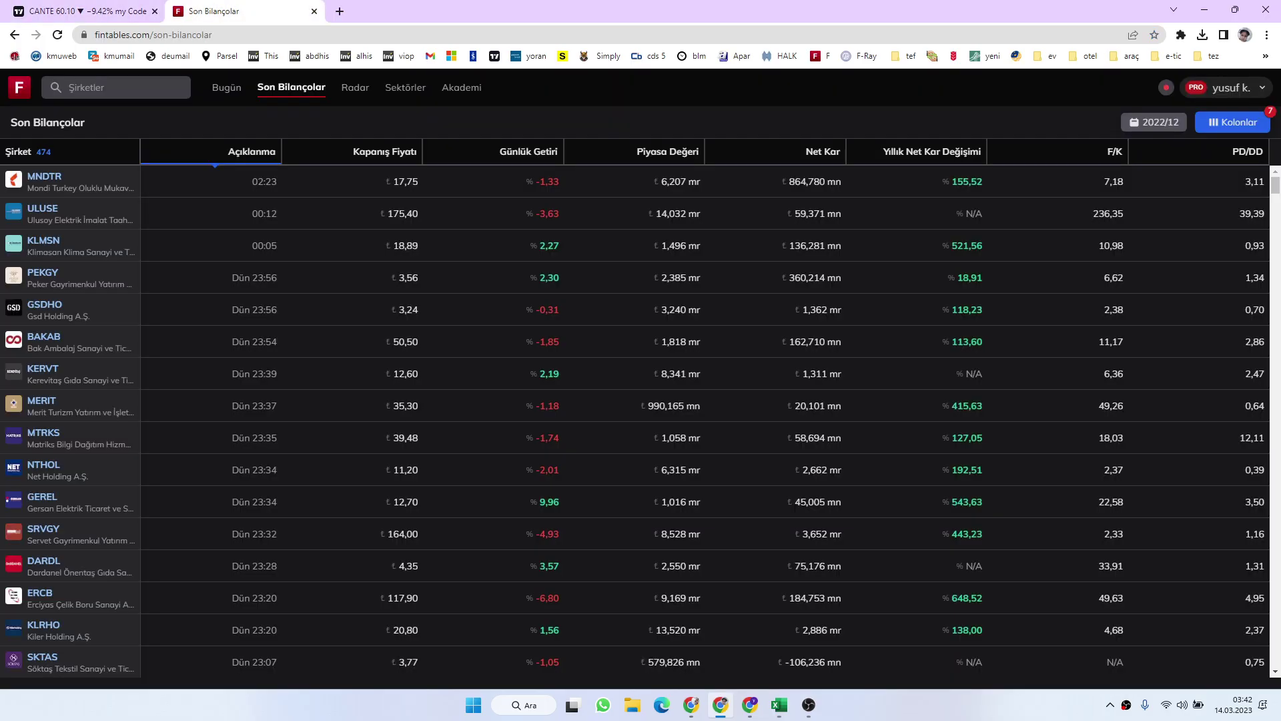
click(116, 87)
text(C)
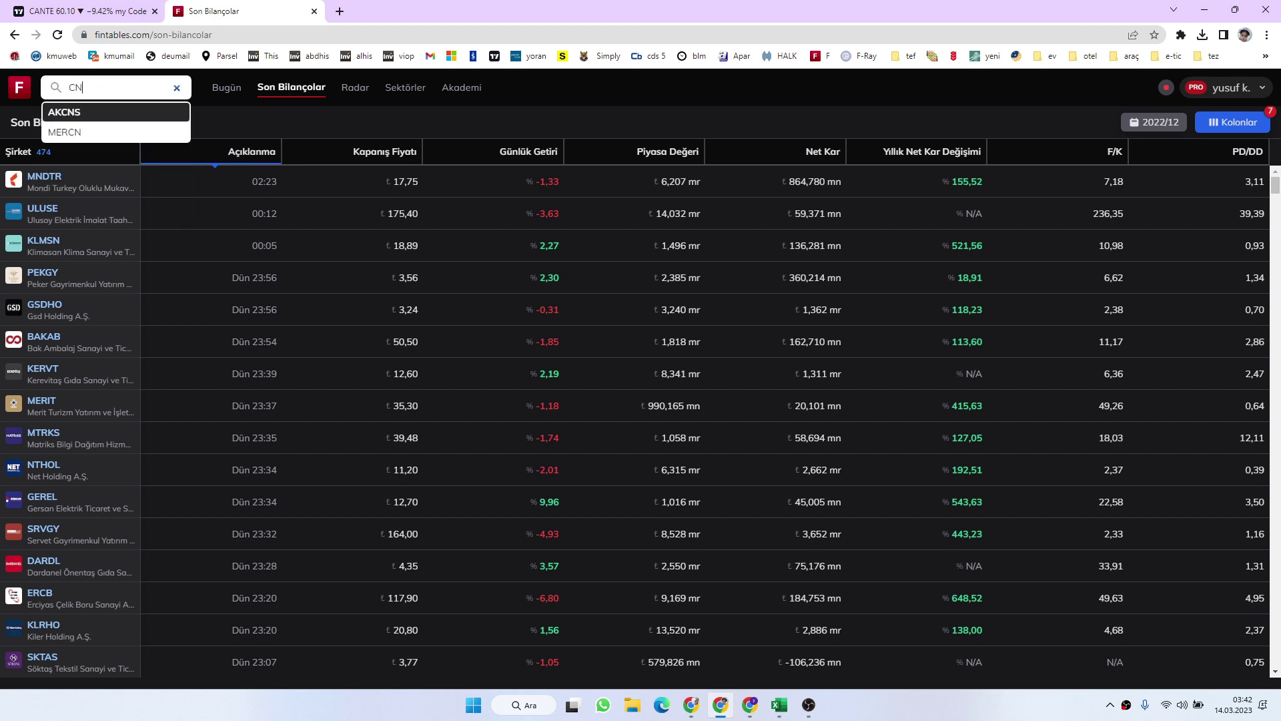
text(ANT)
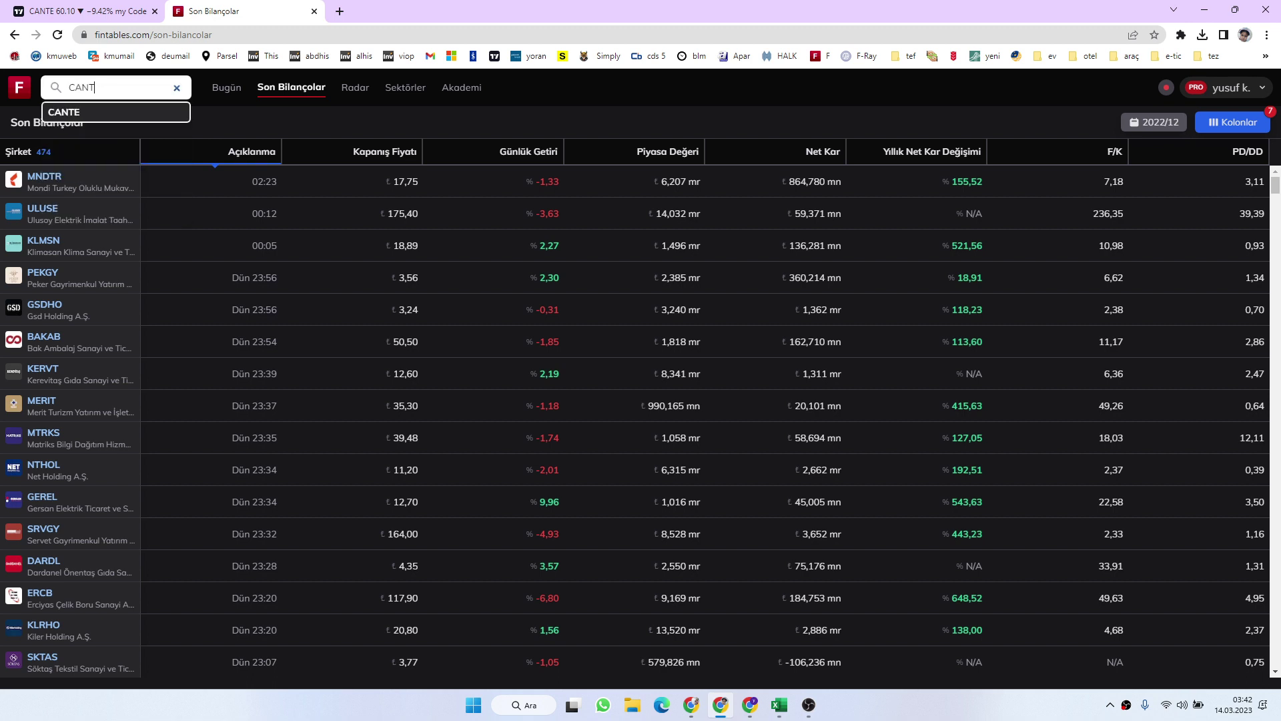
key(Return)
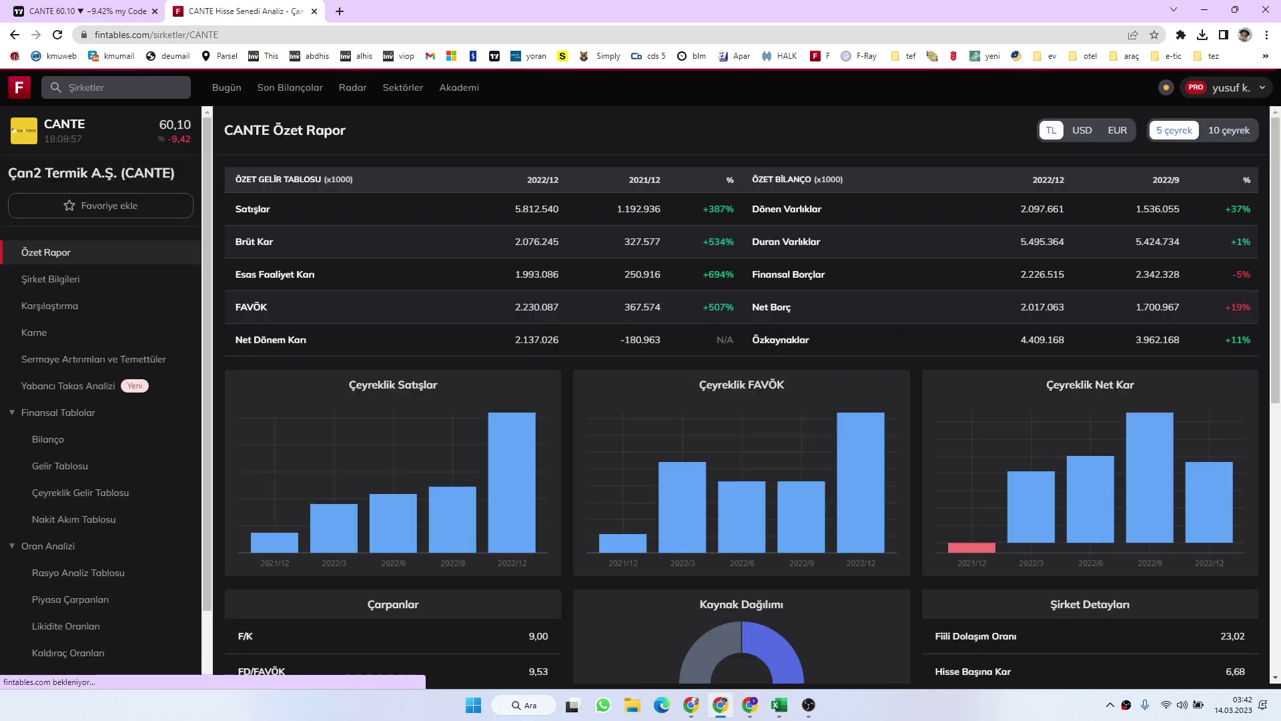
Step: Examine CANTE's summary report, including quarterly sales, FAVÖK, net profit, multiples, margins and leverage charts
scroll(740, 394, down, 1)
scroll(451, 341, down, 1)
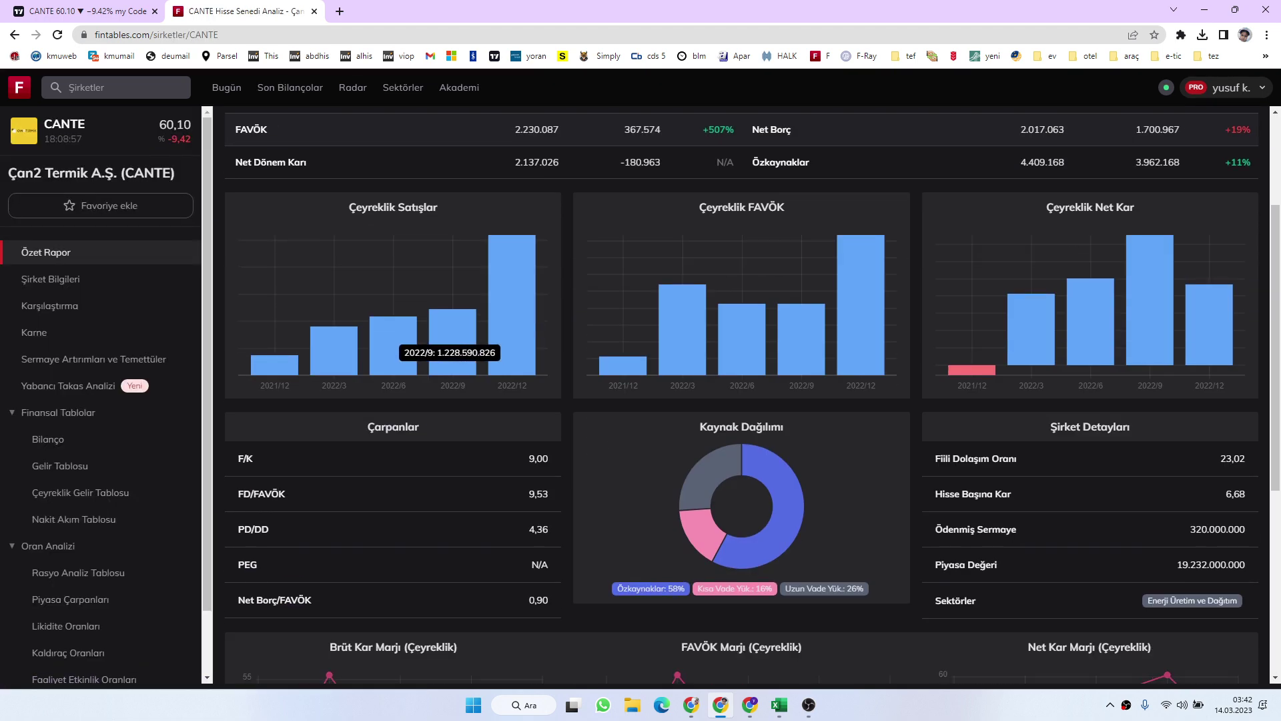
scroll(741, 340, down, 2)
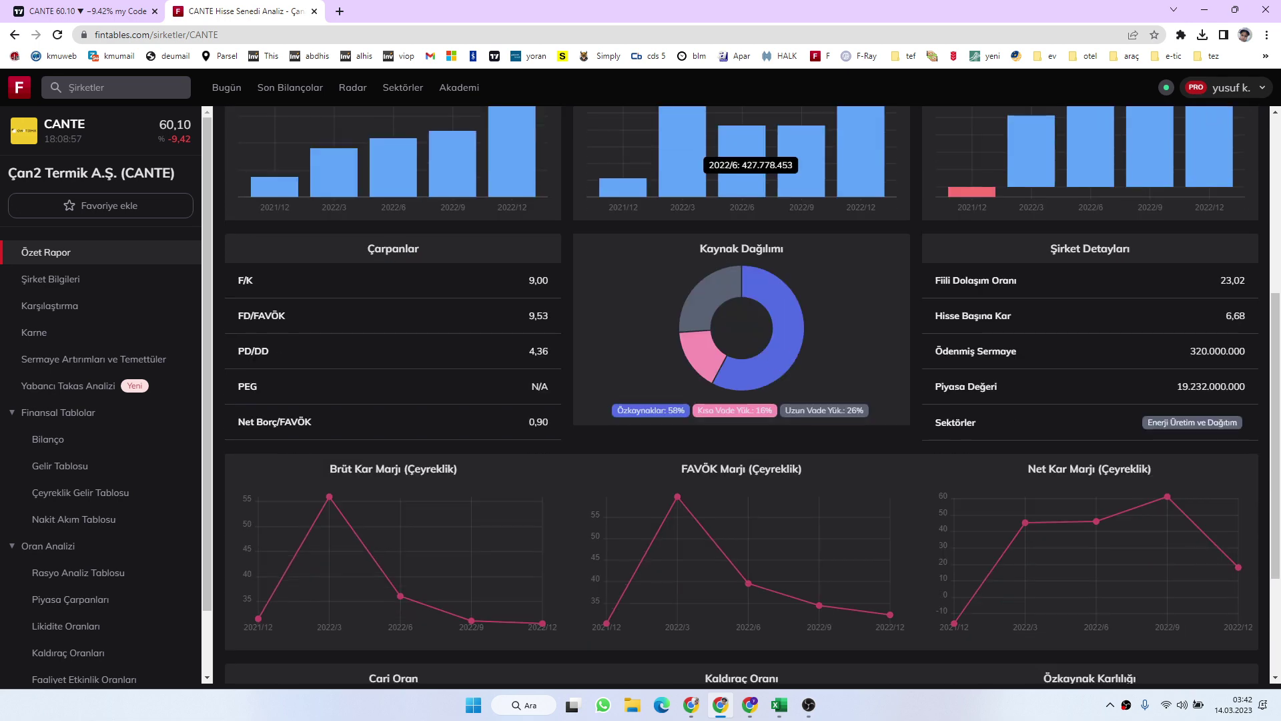
scroll(741, 340, down, 2)
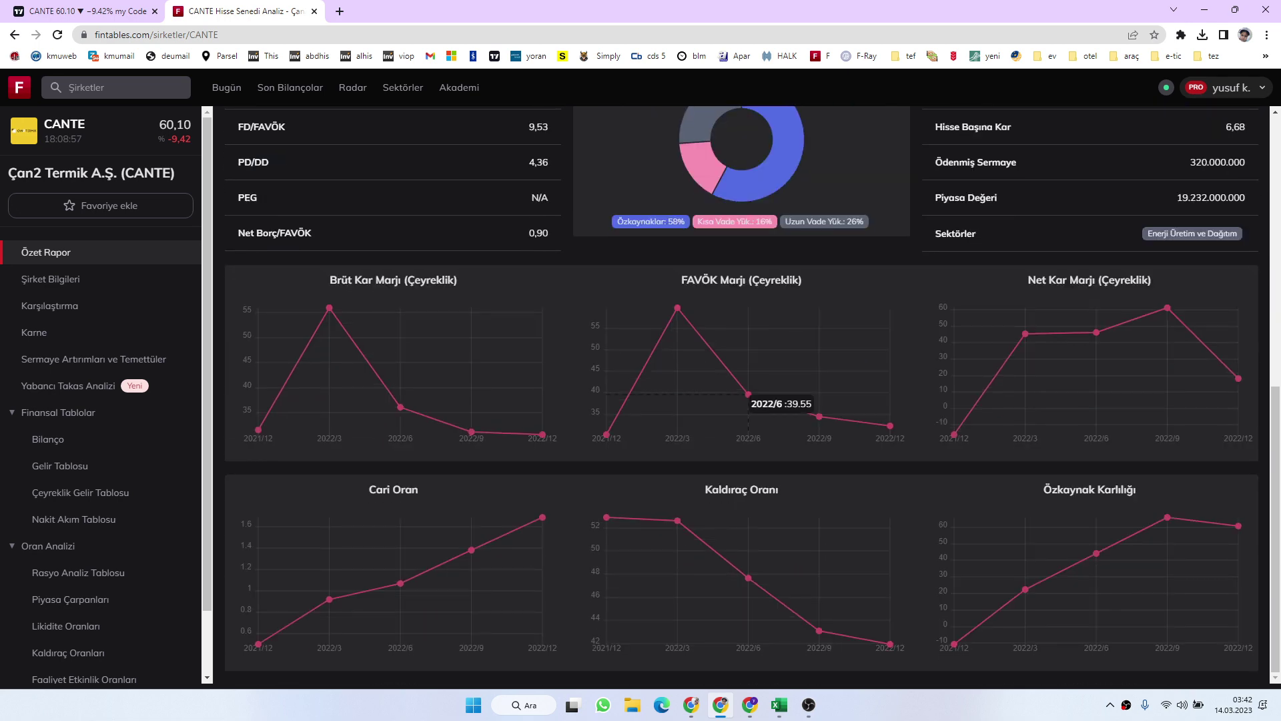
scroll(742, 395, up, 4)
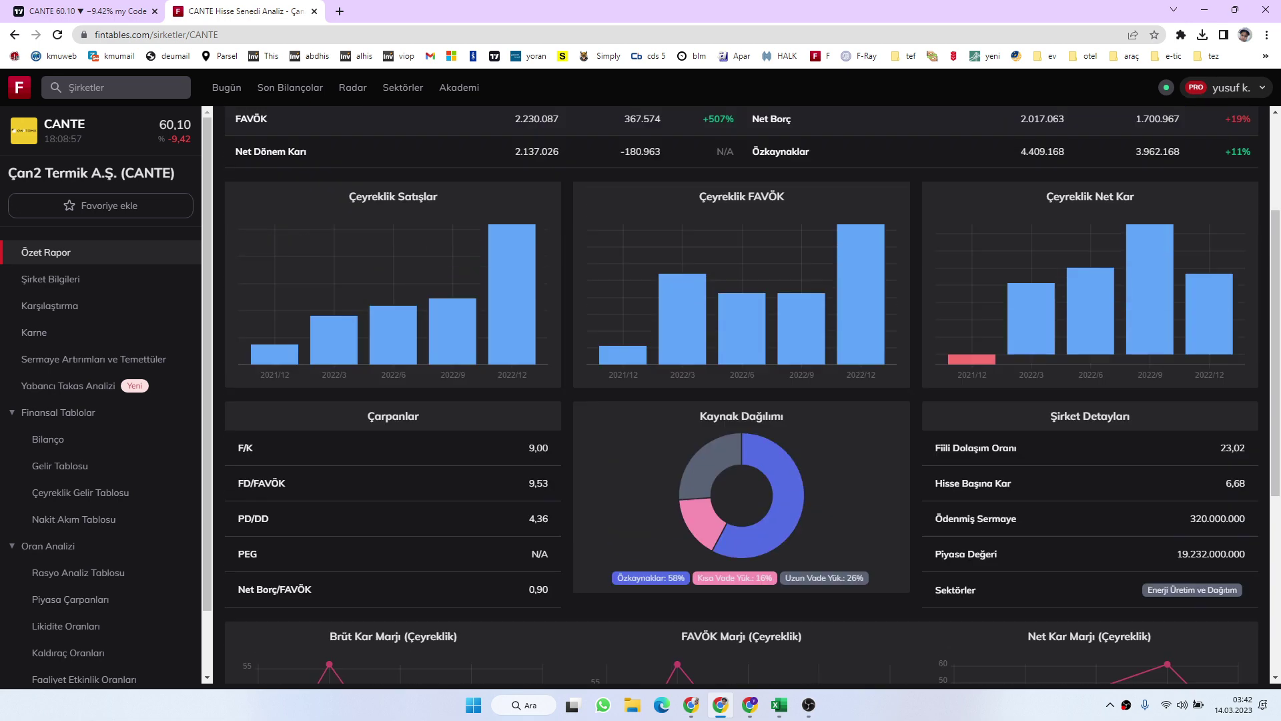
scroll(741, 395, up, 2)
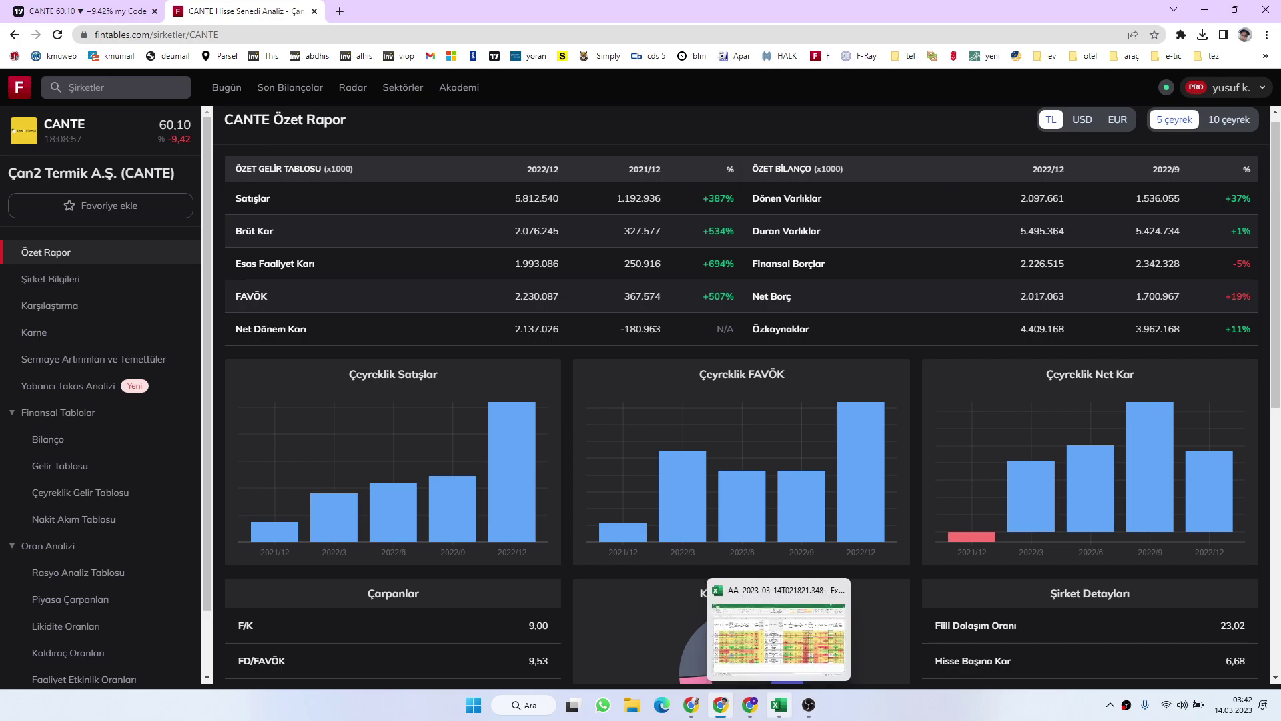
Step: Switch back to the Excel workbook and delete the CANTE row from Sayfa1
click(778, 705)
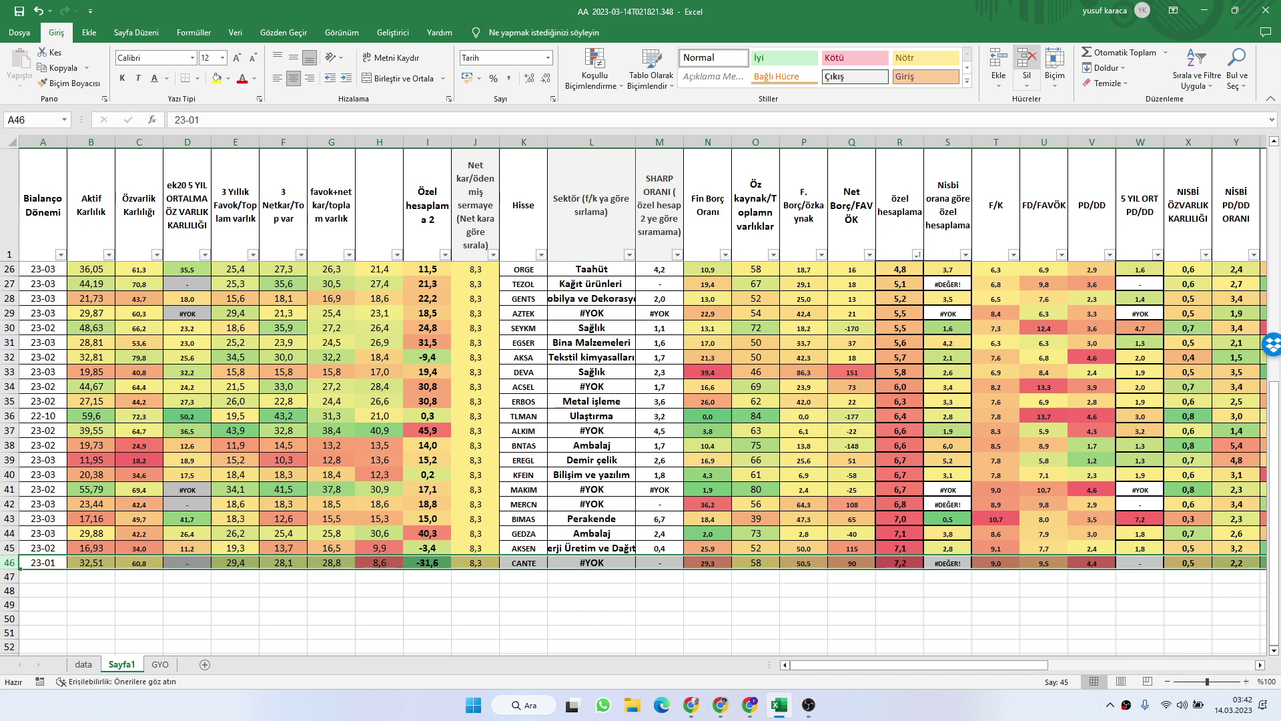
click(1026, 65)
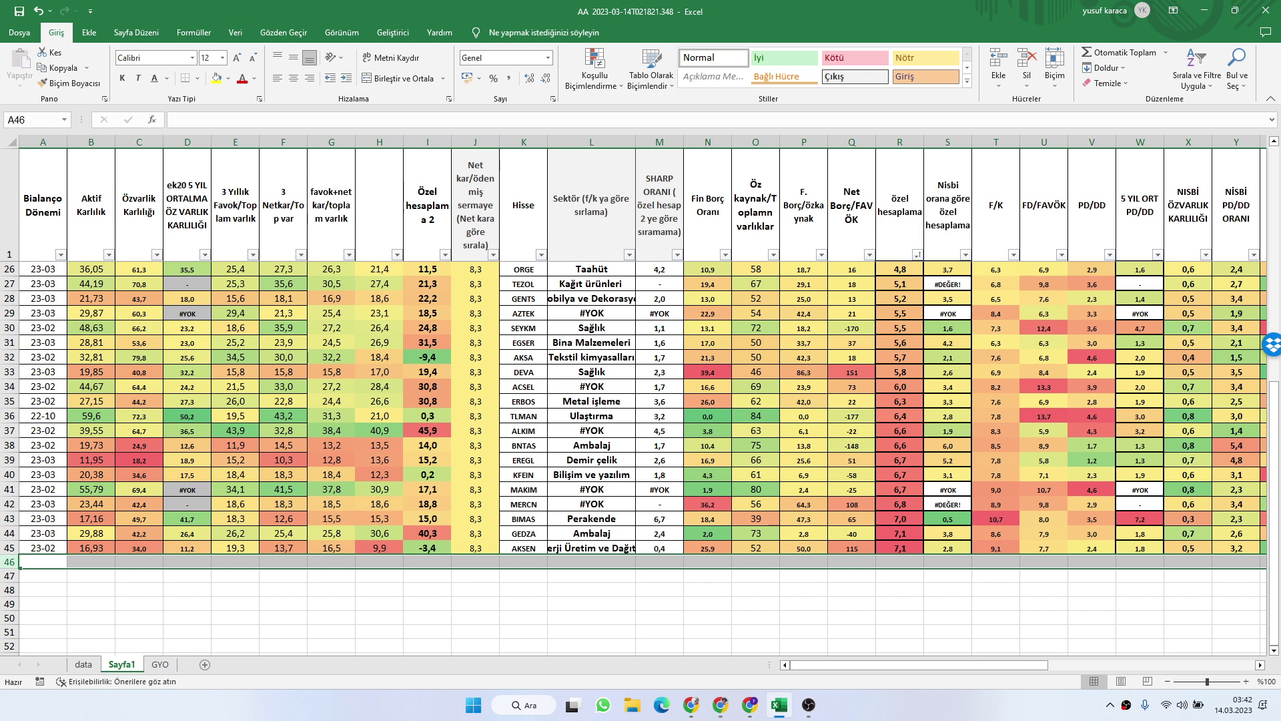
Step: Select the EREGL row and review the remaining stocks in the Sayfa1 list from start to end
click(9, 459)
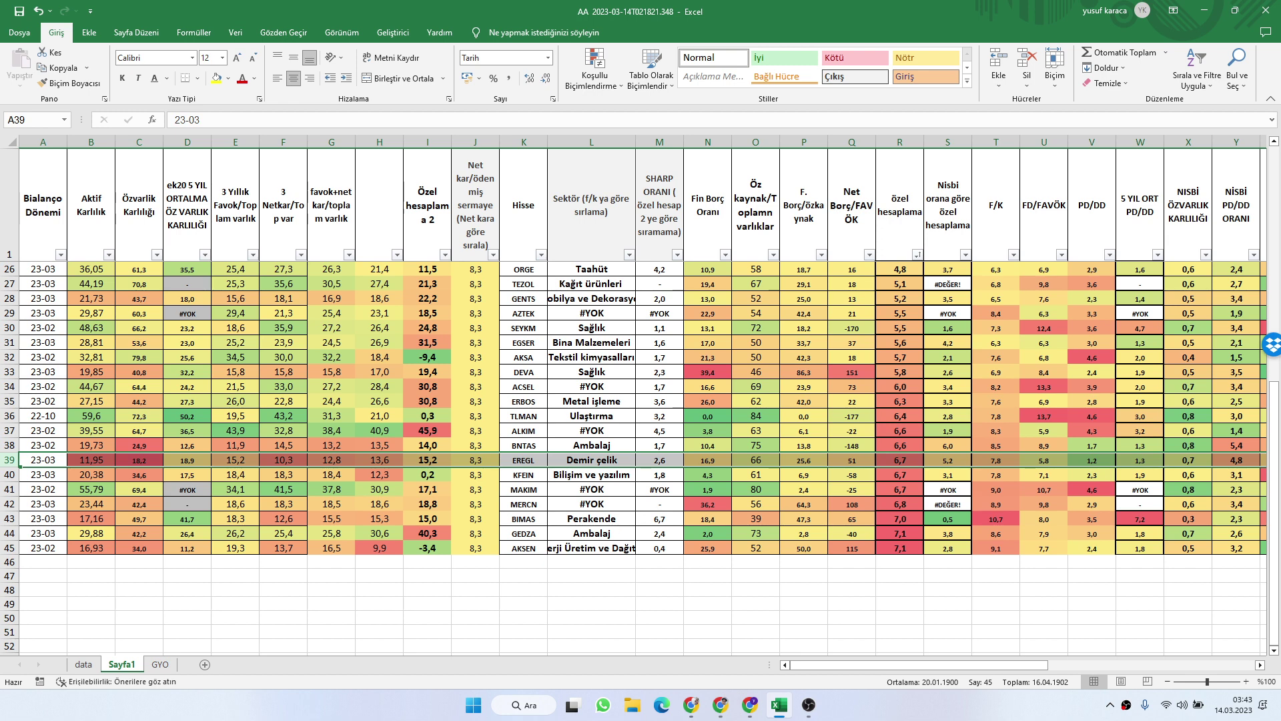
scroll(641, 453, up, 5)
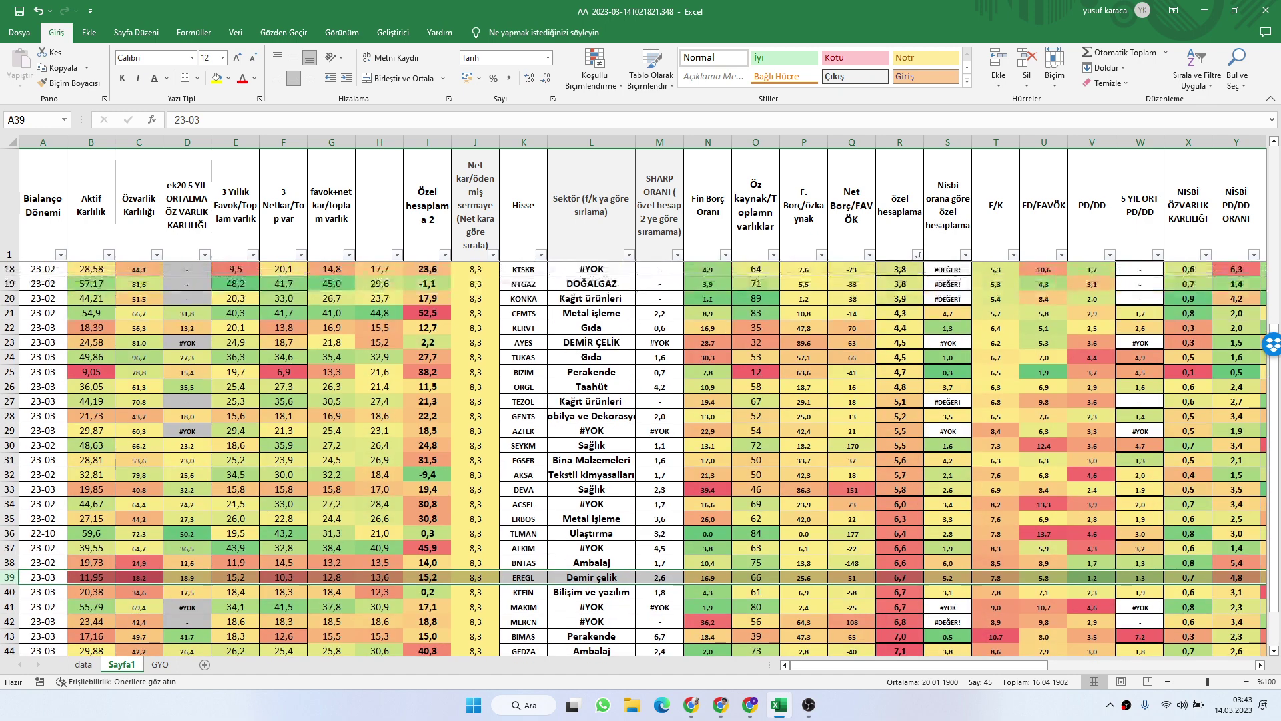
scroll(640, 454, up, 3)
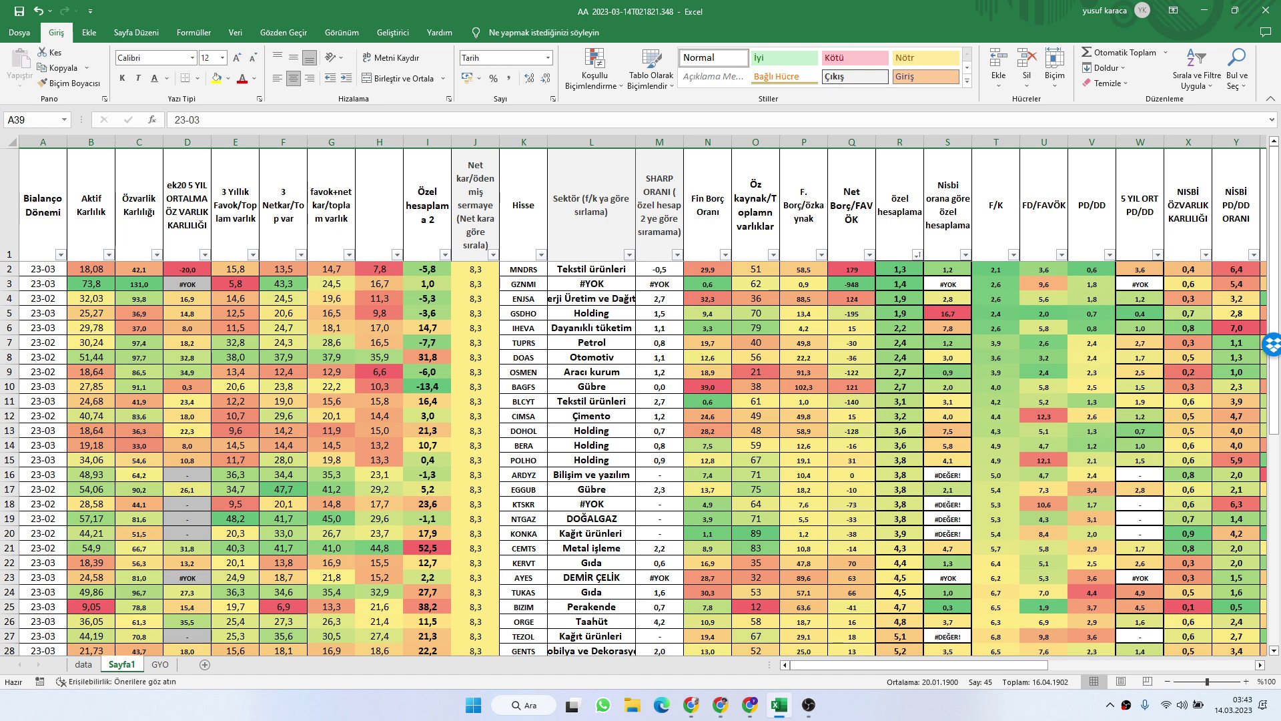
scroll(641, 454, down, 8)
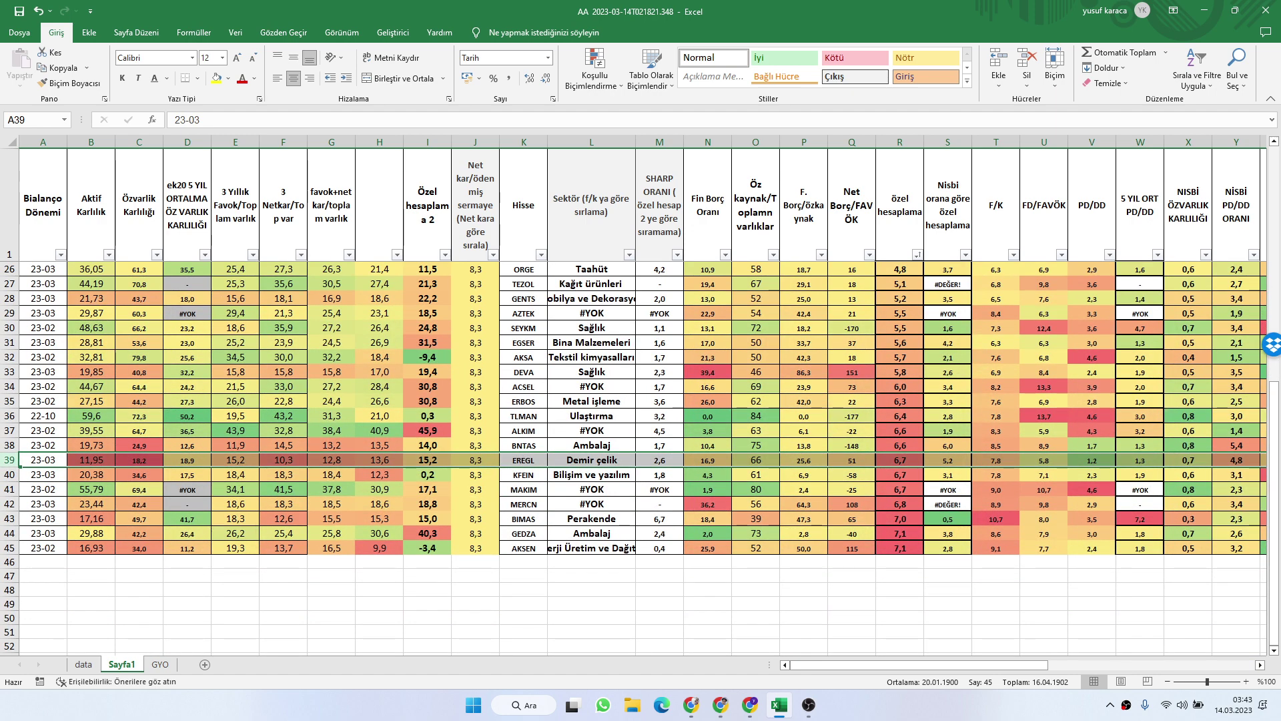
Step: Search the data sheet for the stock code THYAO
click(84, 664)
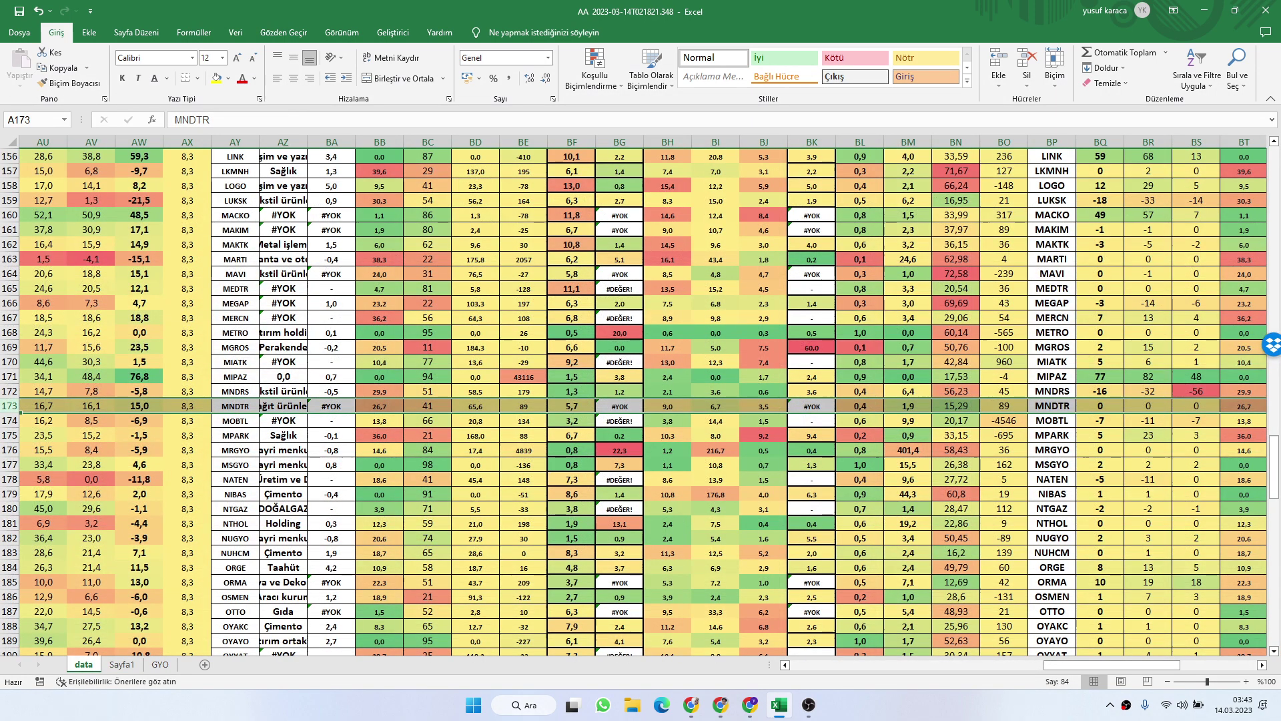
key(ctrl+f)
text(THY)
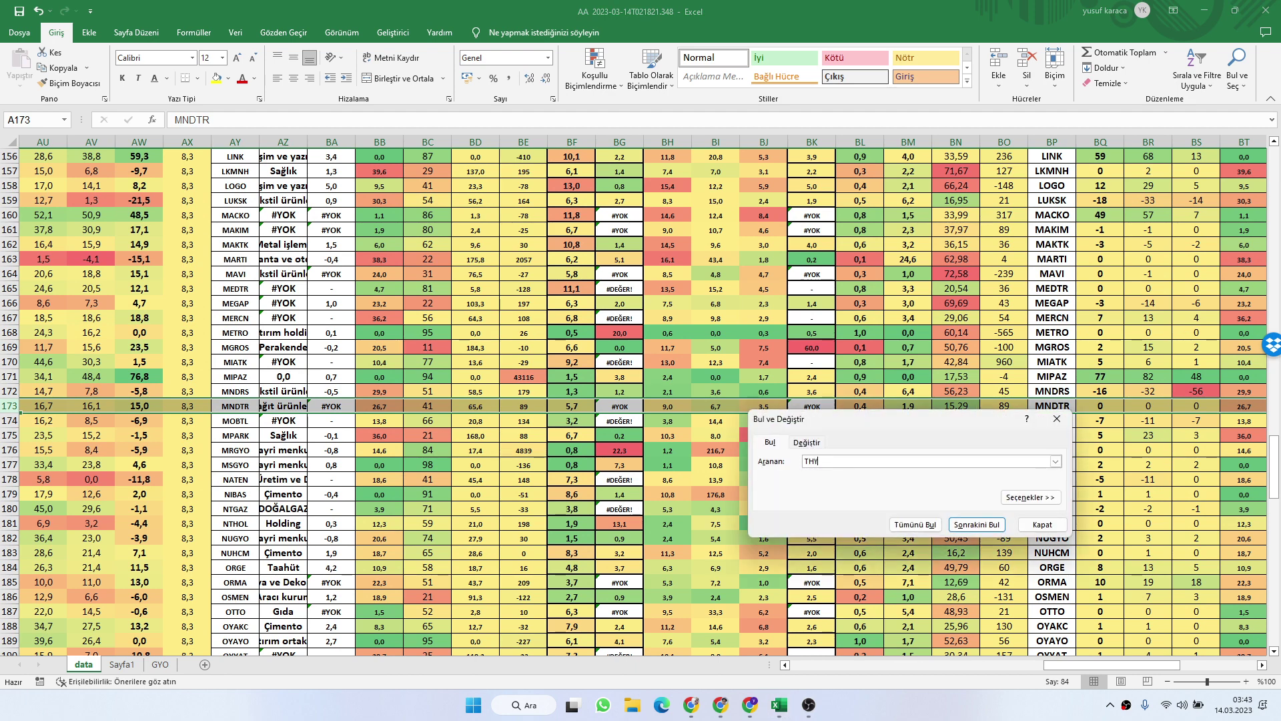
key(Return)
key(Return)
text(AO)
key(Return)
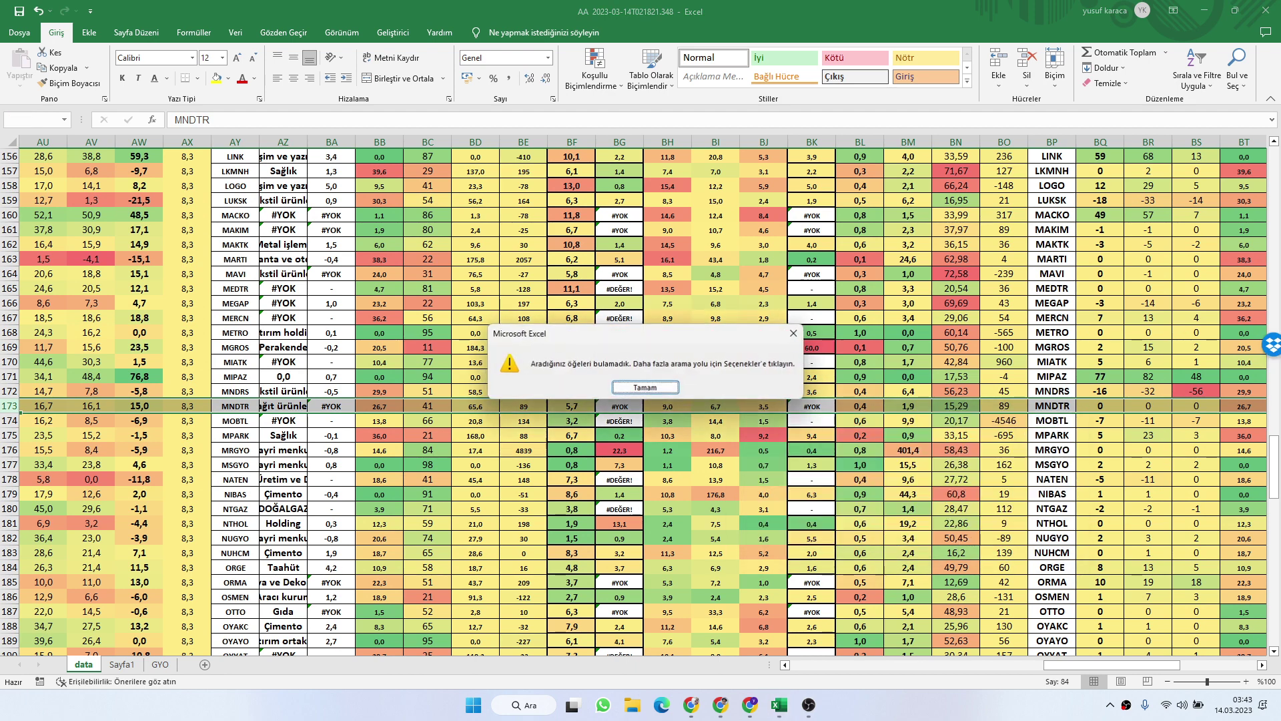
Step: Repeat the data sheet search with the code THYOA, close the search and look through the nearby rows
key(Return)
key(BackSpace)
key(BackSpace)
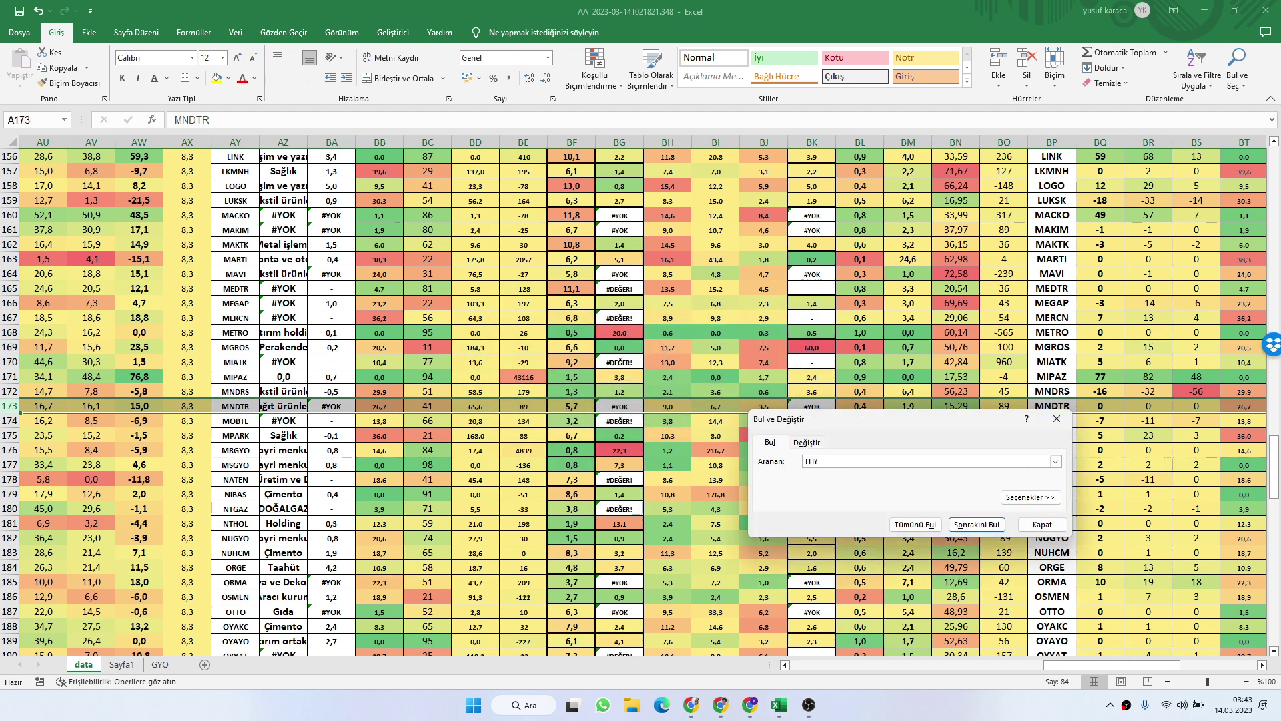
text(OA)
key(Return)
key(Return)
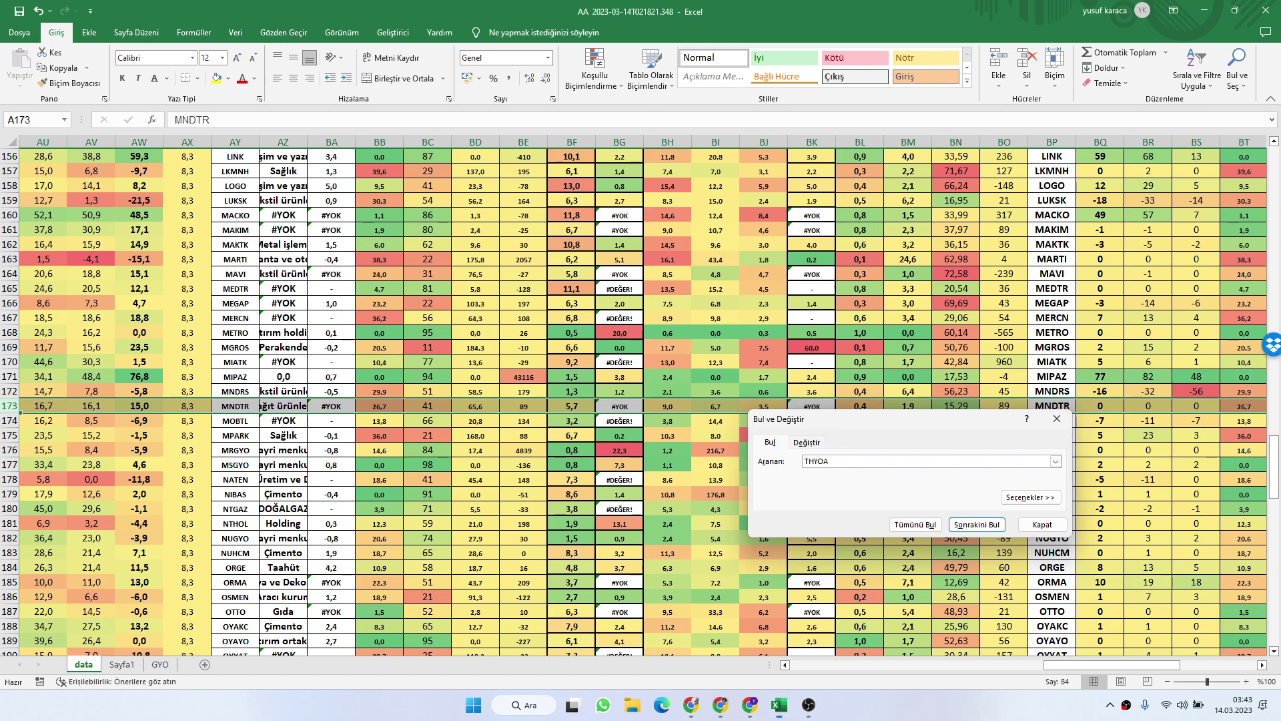
key(Escape)
scroll(640, 401, up, 11)
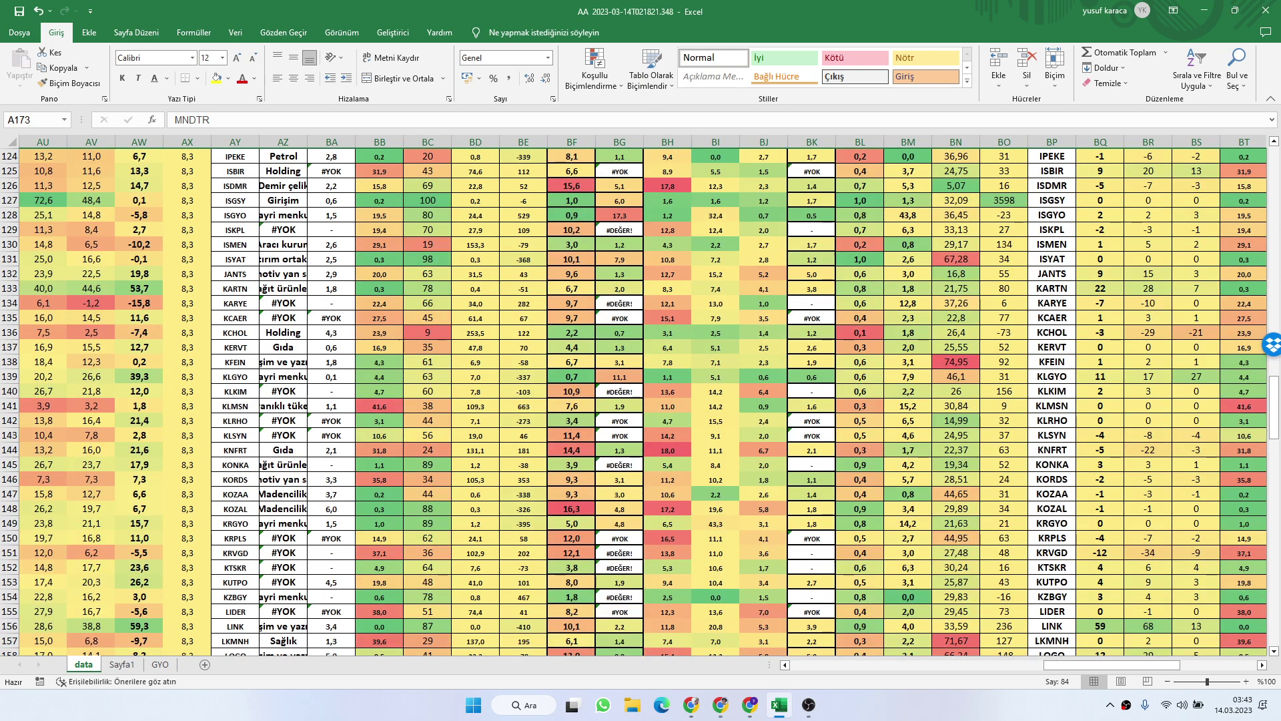
Step: Return to Sayfa1 and examine the ERBOS and TLMAN rows
click(122, 664)
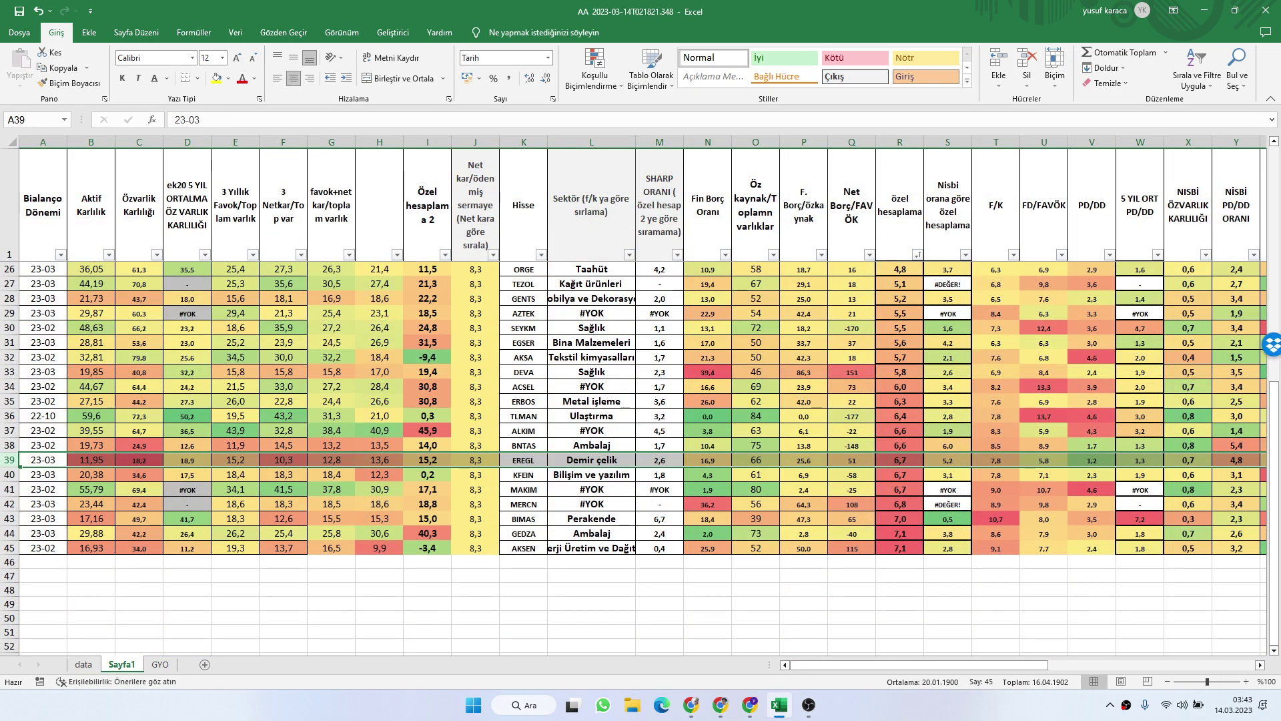
click(591, 589)
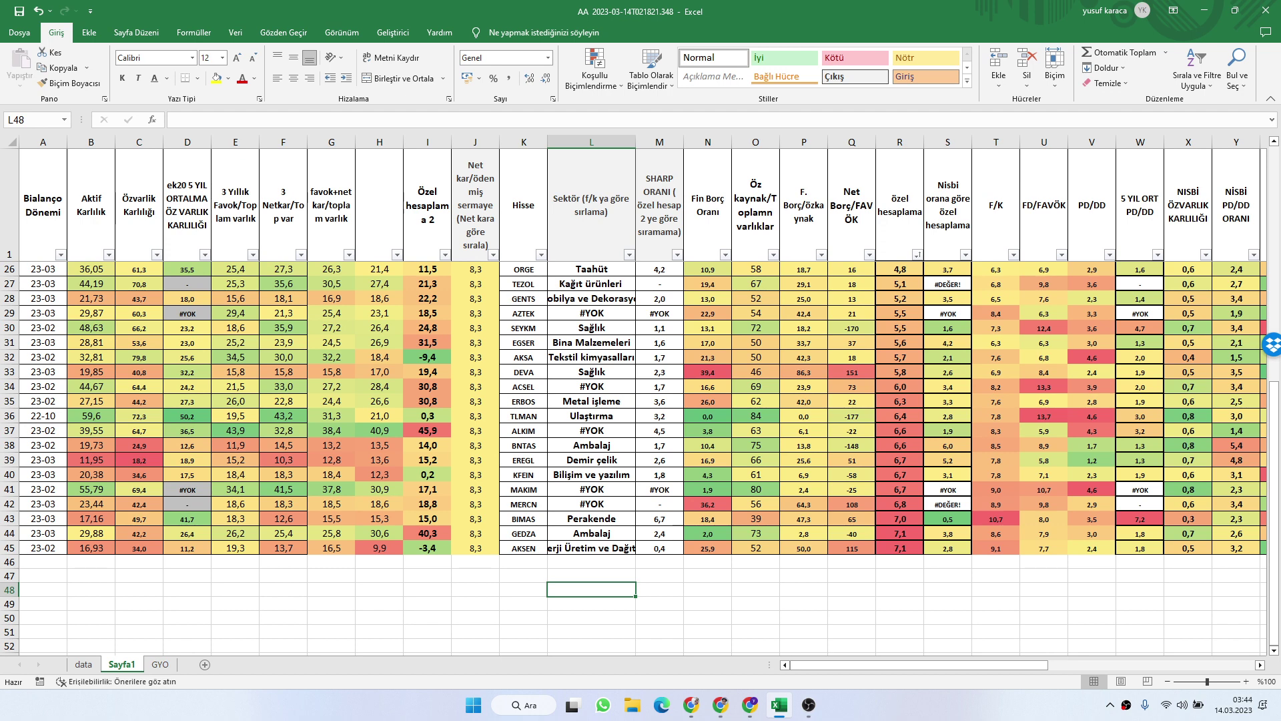
click(9, 401)
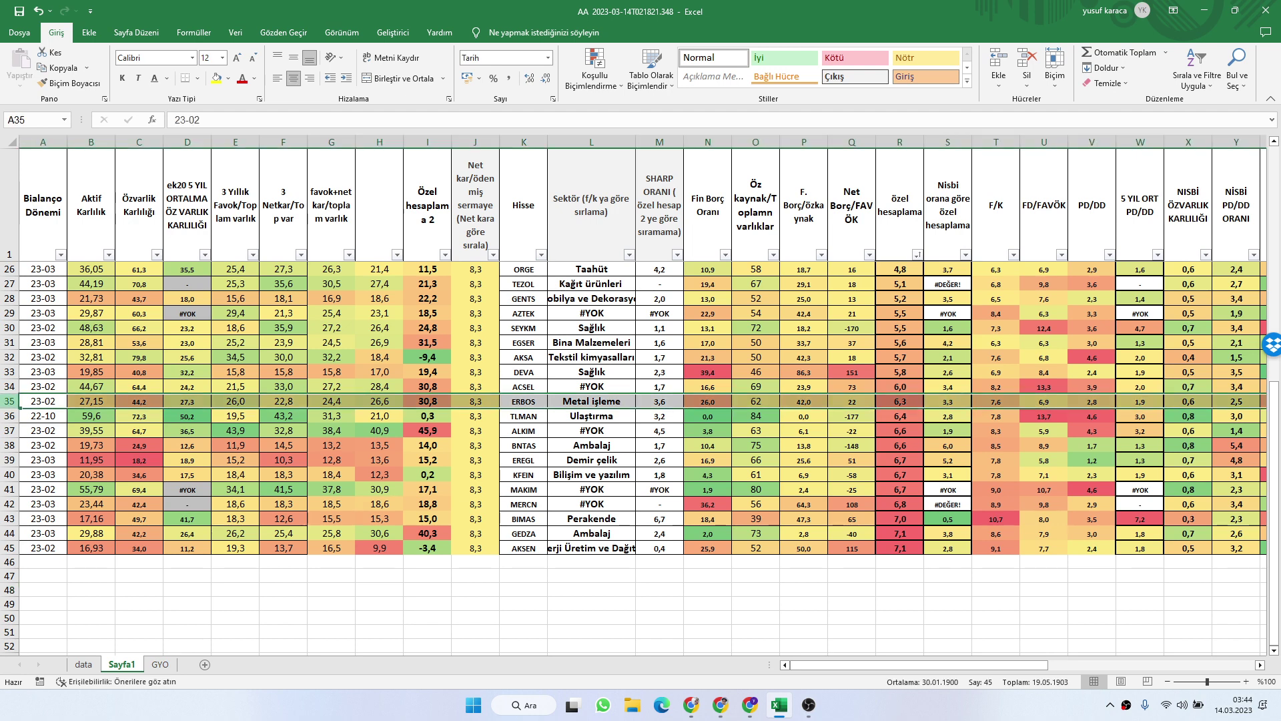
click(9, 415)
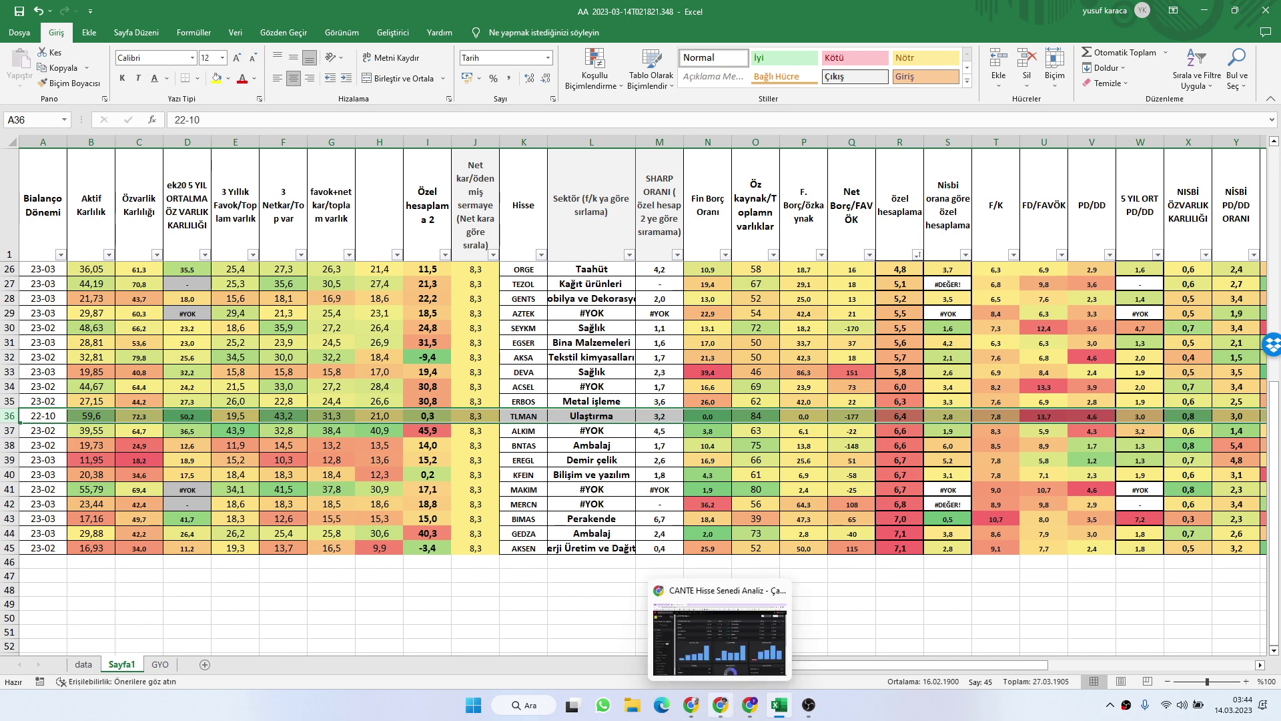
Step: Switch to the TradingView chart in Chrome, view the DJI&NASDAQ watchlist and return to the ÖNE ÇIKAN HİSSELER watchlist
click(718, 634)
key(ctrl+1)
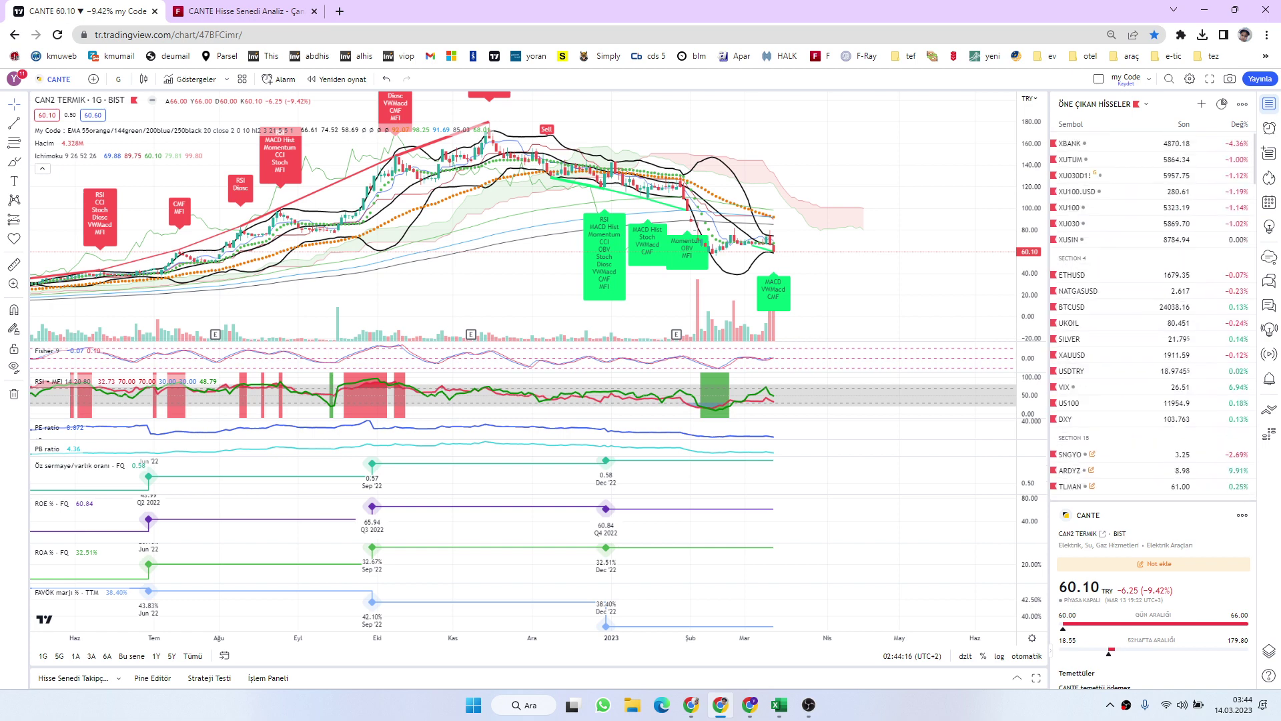
click(1147, 104)
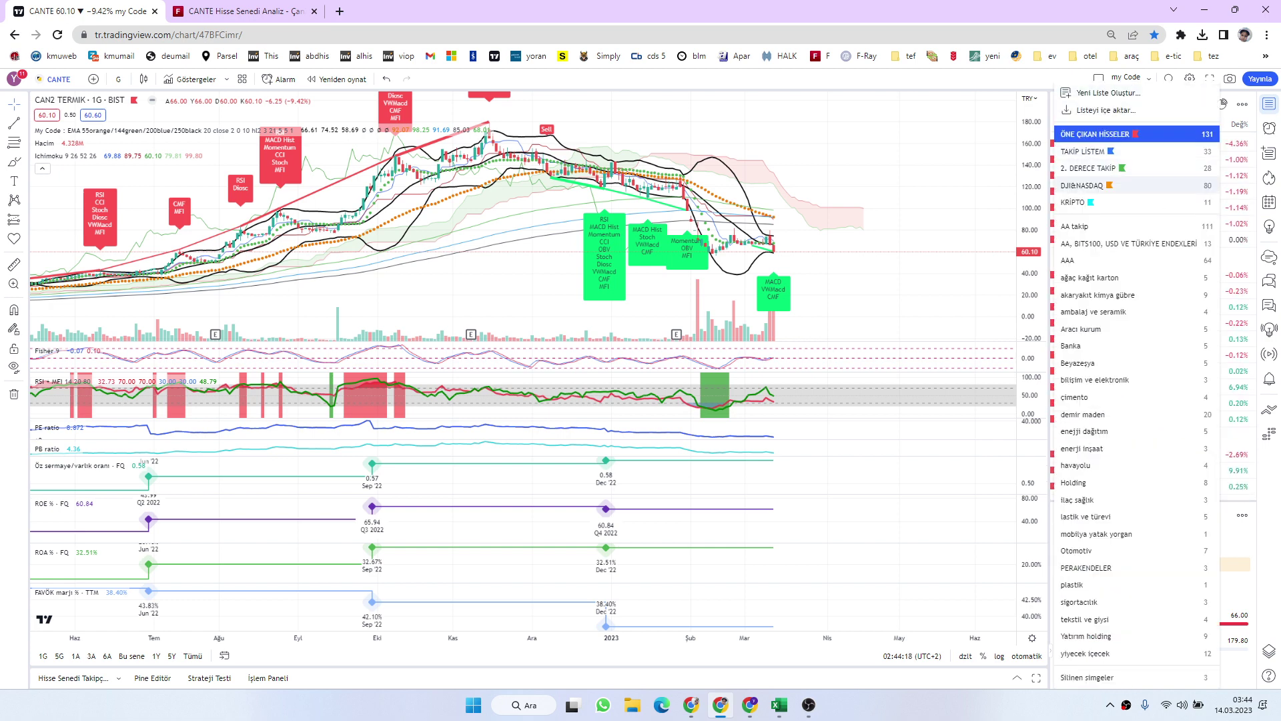
click(1082, 185)
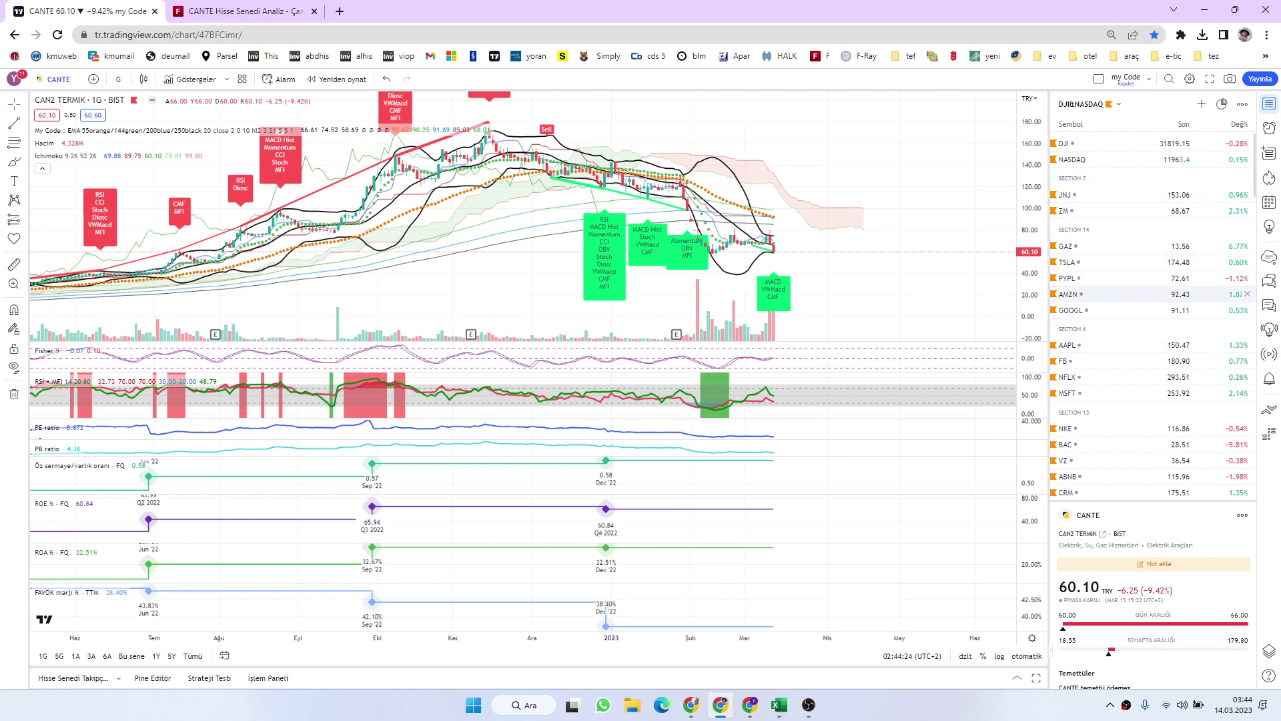
click(1081, 104)
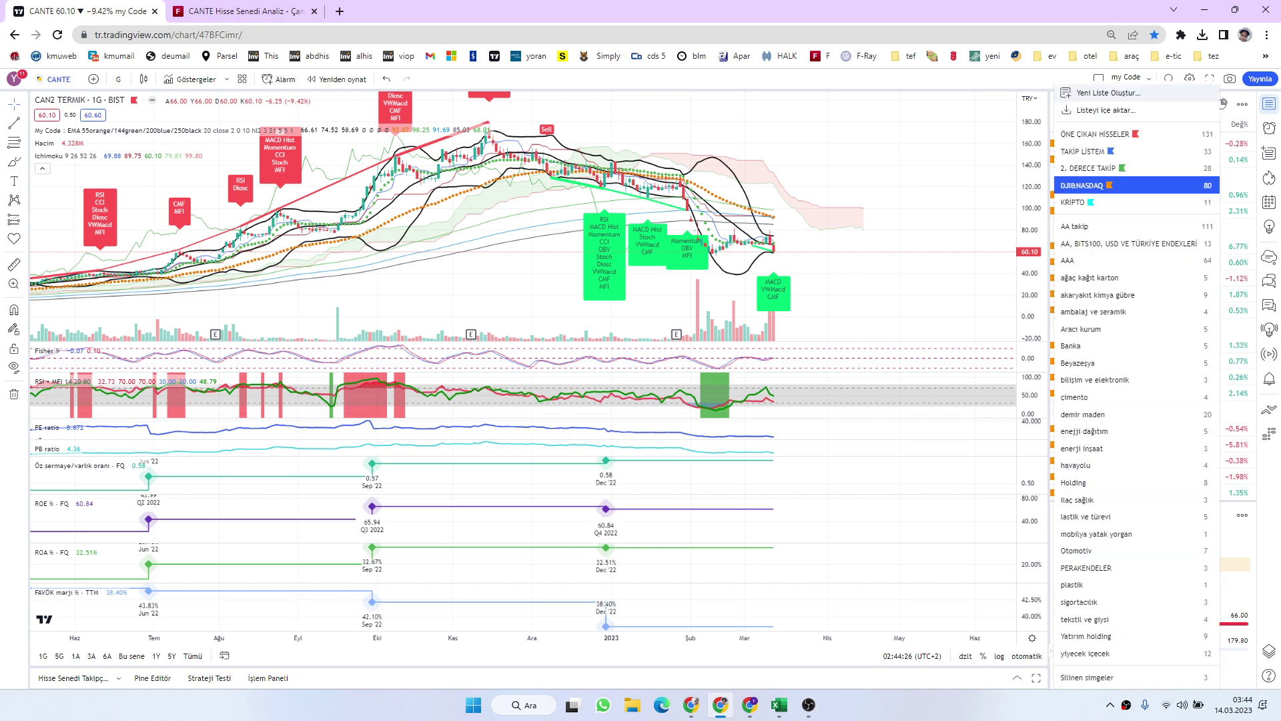
click(1087, 177)
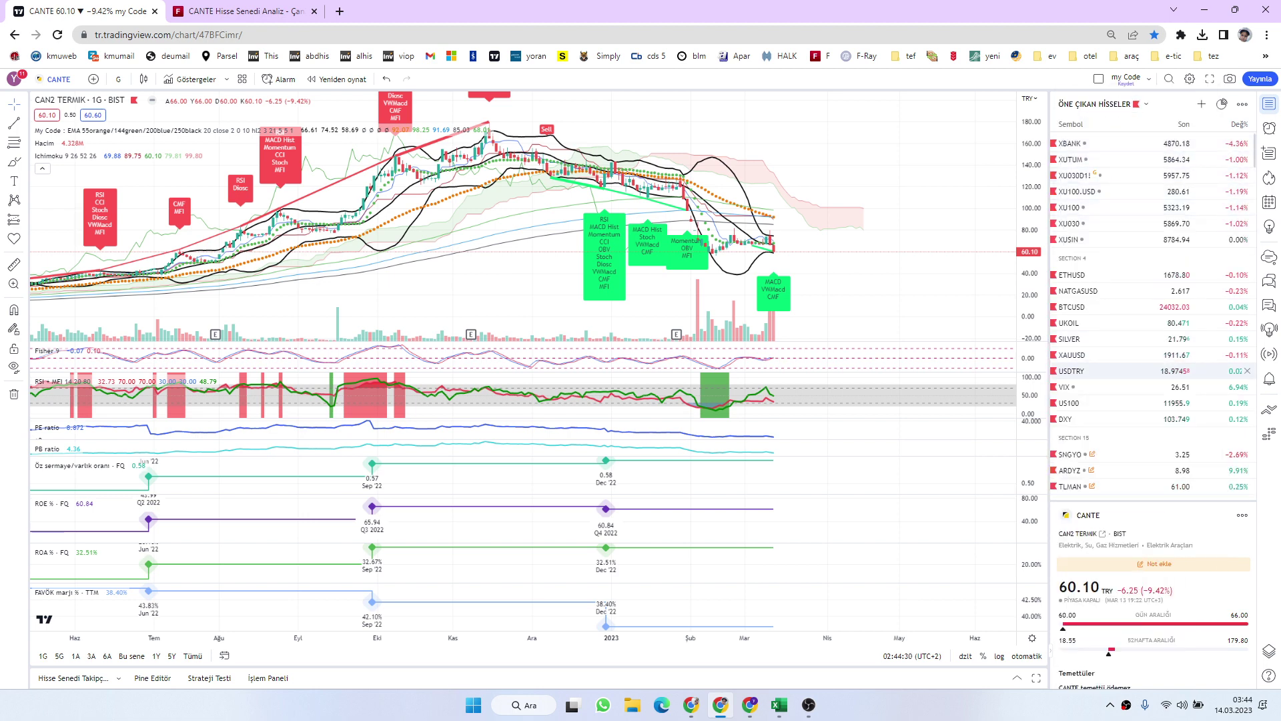
Step: Examine the daily charts of ARDYZ, TLMAN, SNGYO and DEVA from the watchlist
scroll(1147, 354, down, 3)
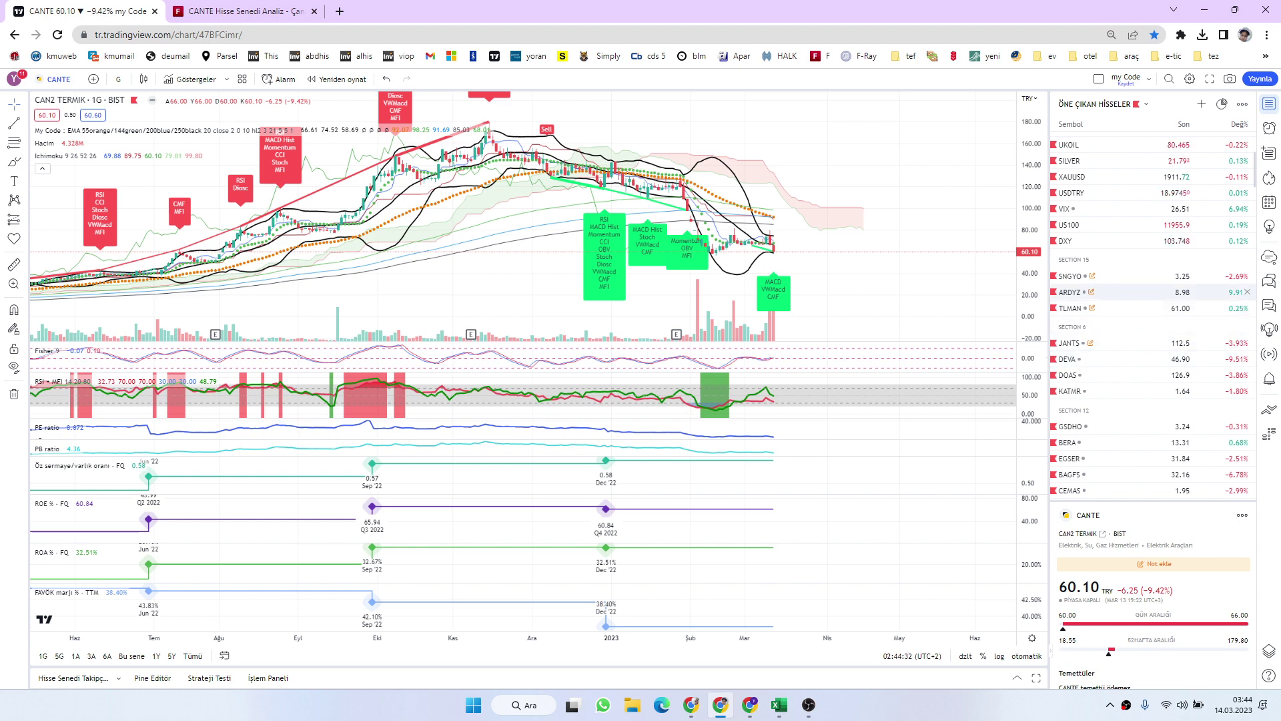
click(1134, 291)
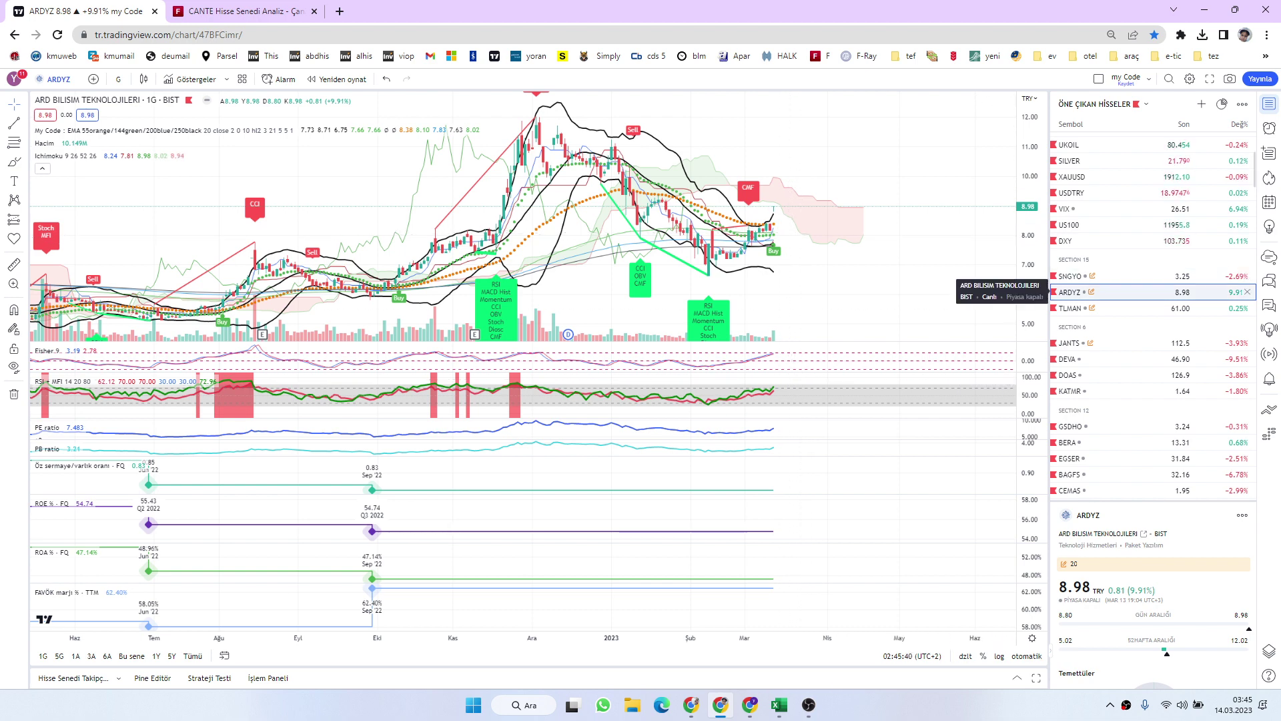
click(1071, 307)
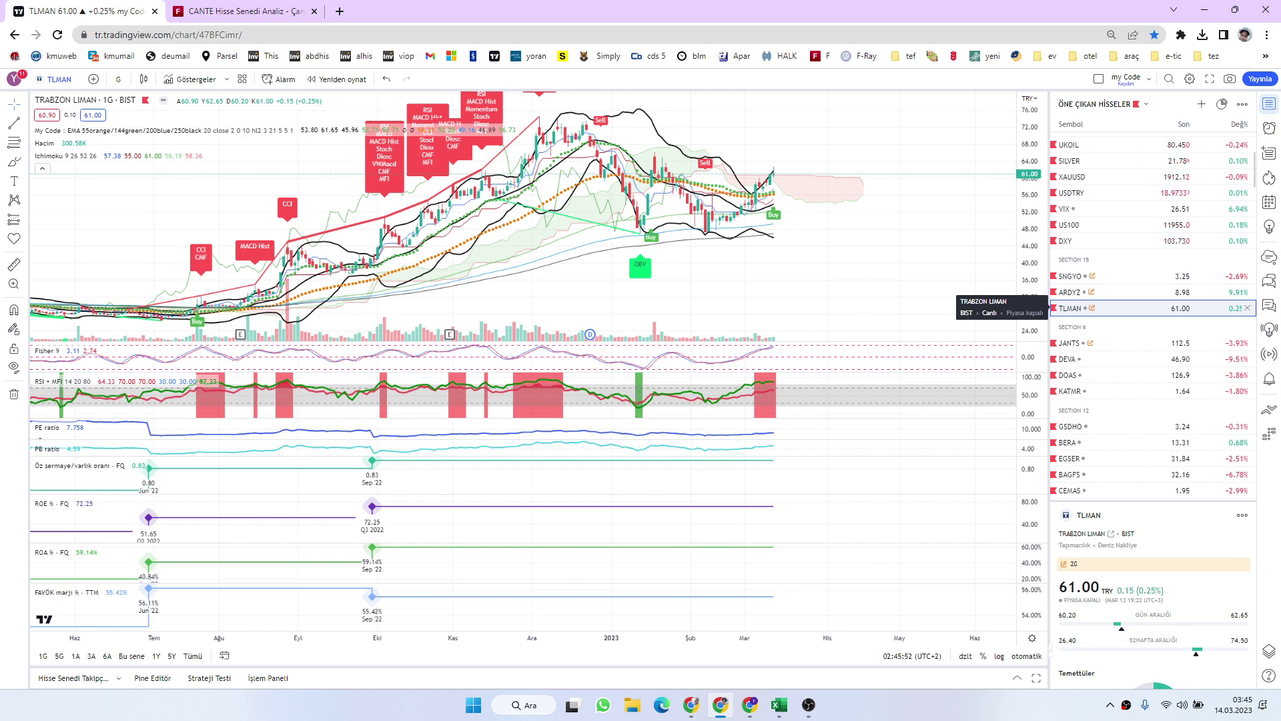
click(1070, 276)
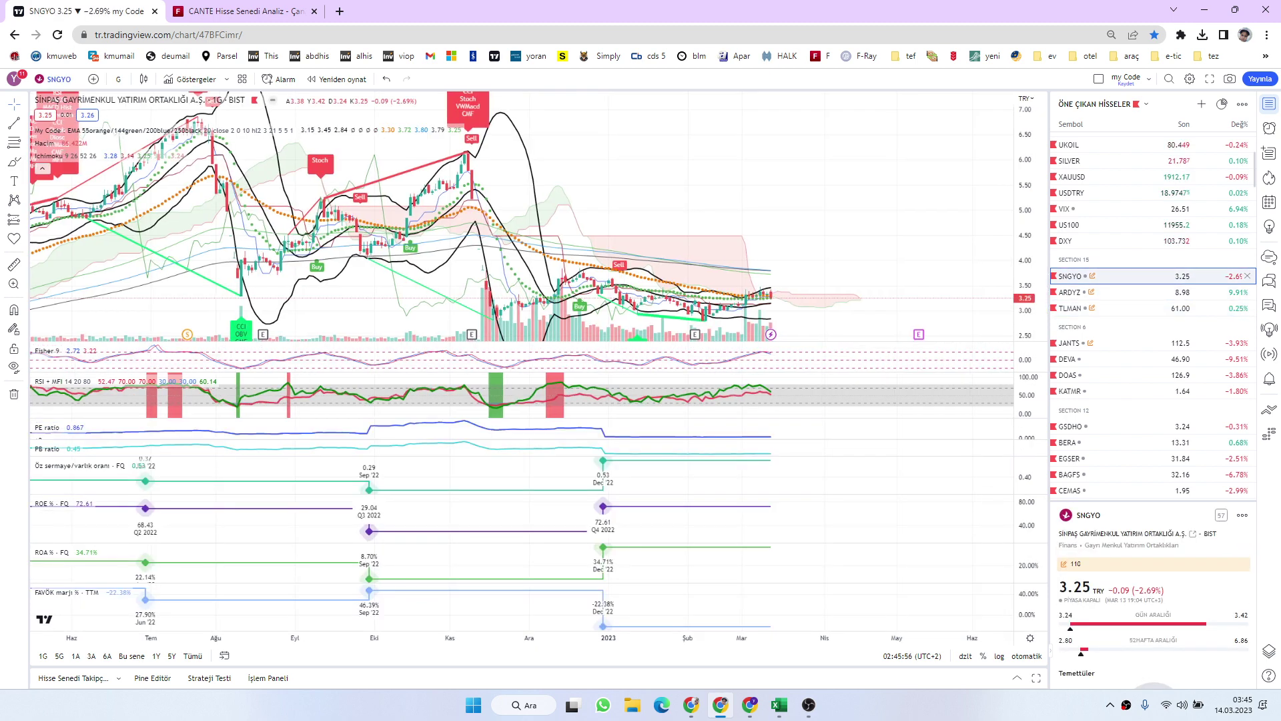
drag(832, 247, 836, 201)
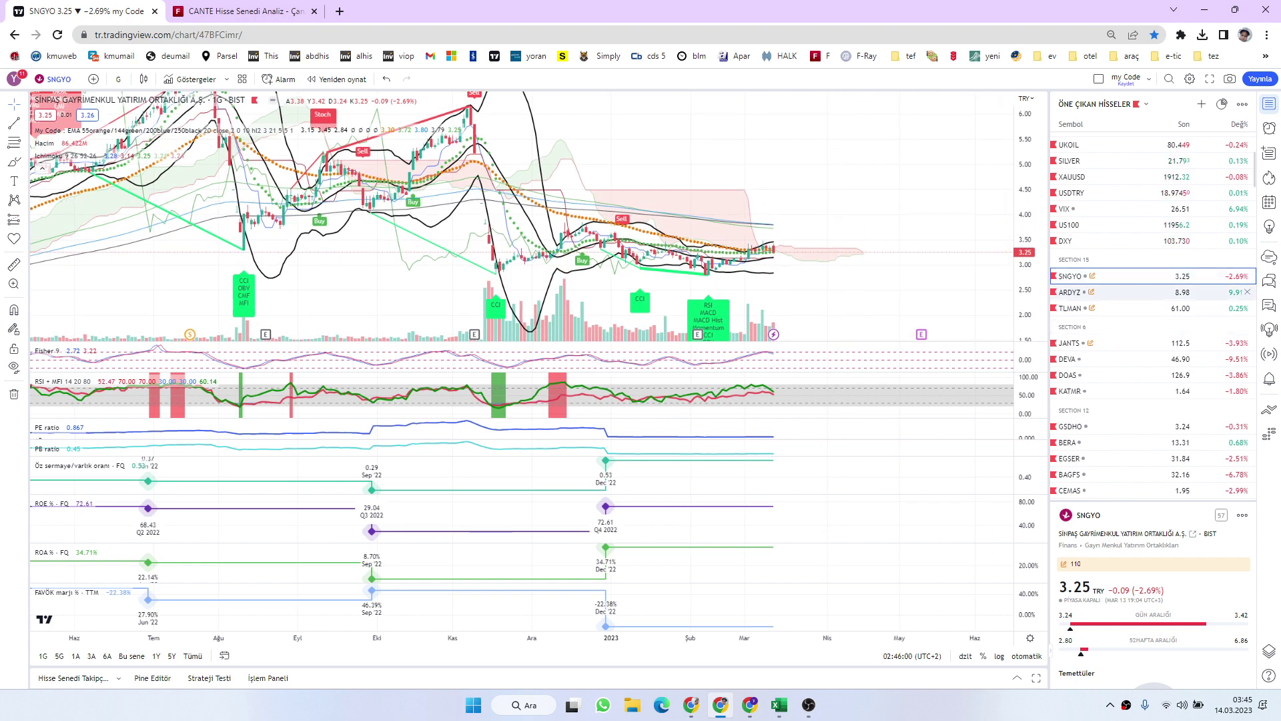
click(1134, 308)
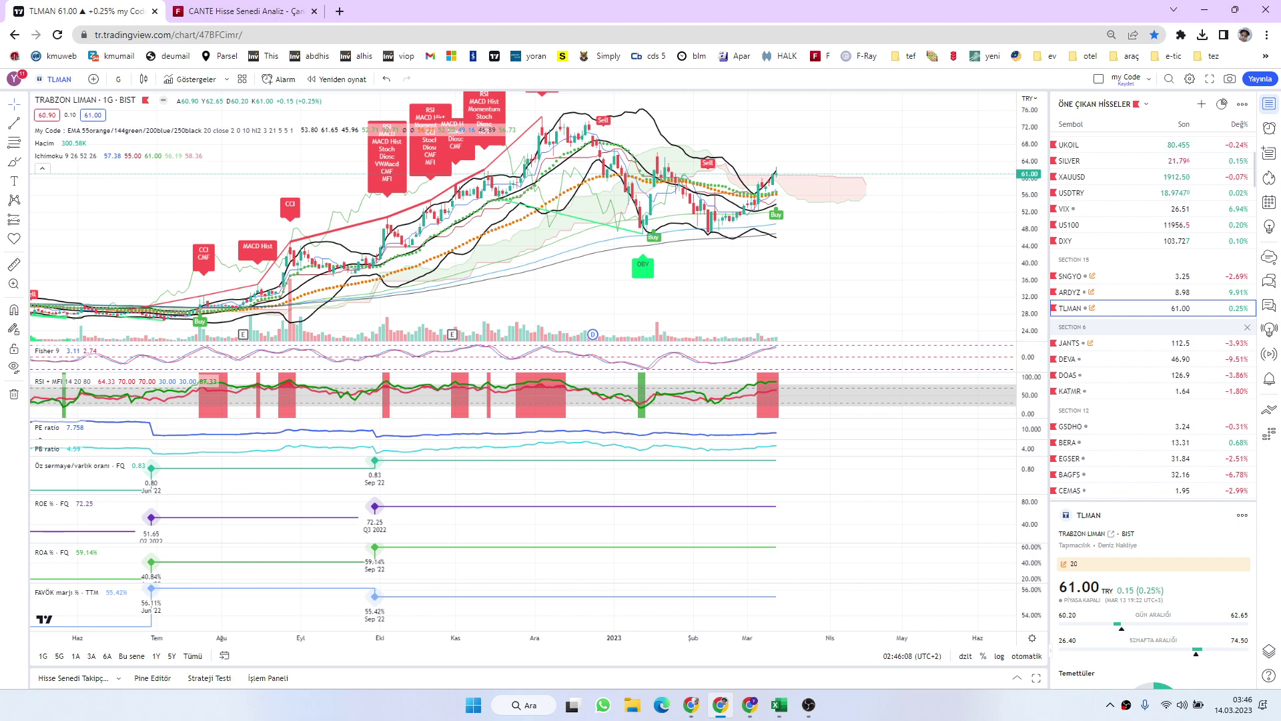
click(1081, 358)
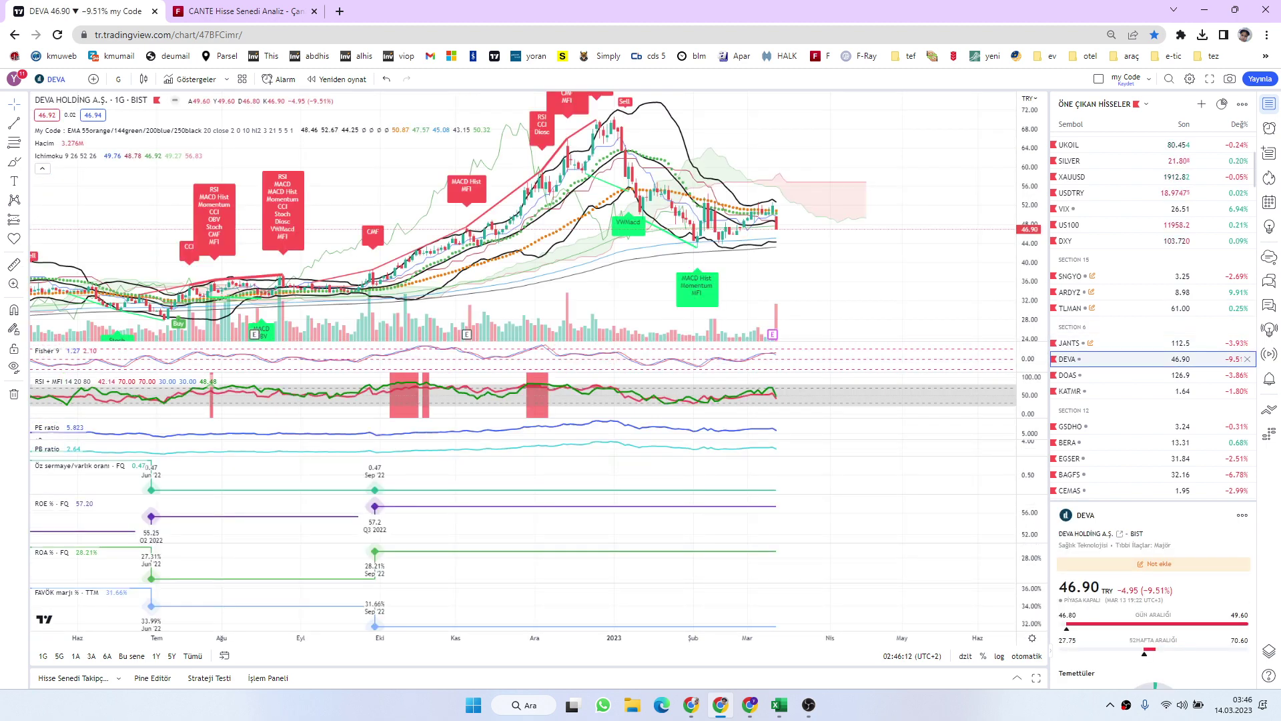
Step: Check the DEVA row in the Excel workbook's Sayfa1 and open the DOAS chart in TradingView
click(778, 705)
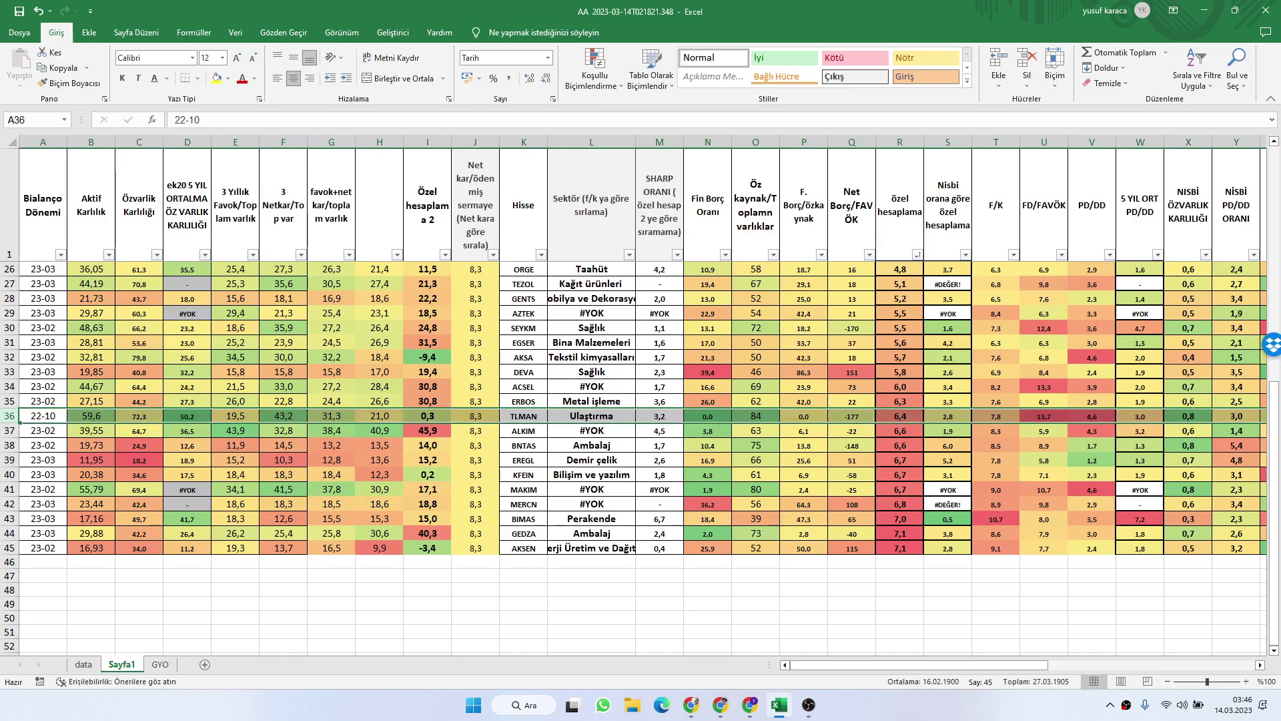
click(43, 371)
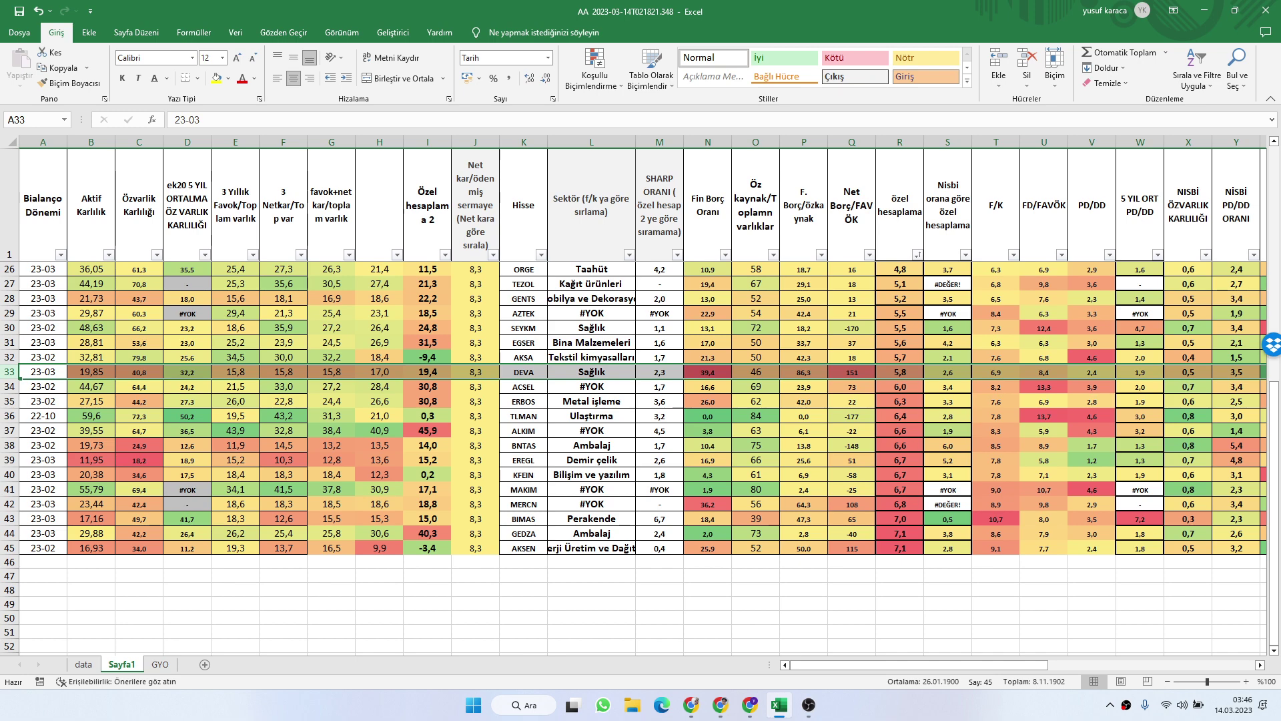
key(alt+Tab)
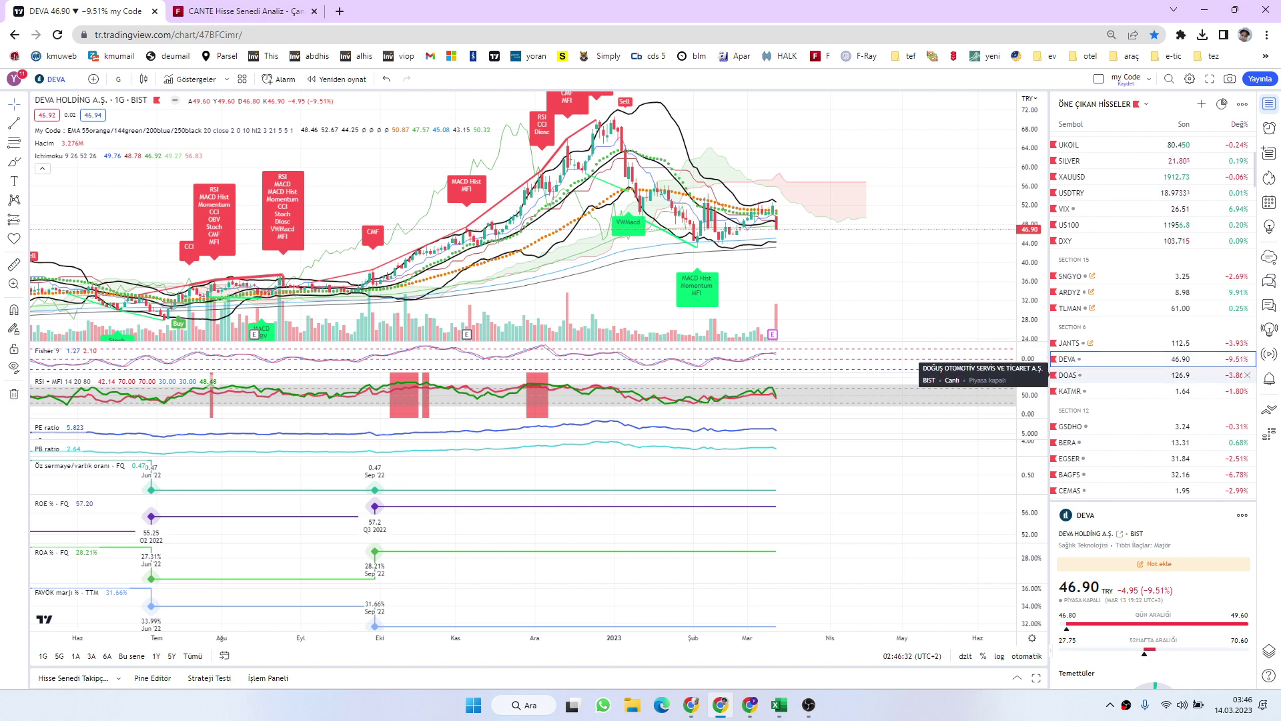
click(1134, 375)
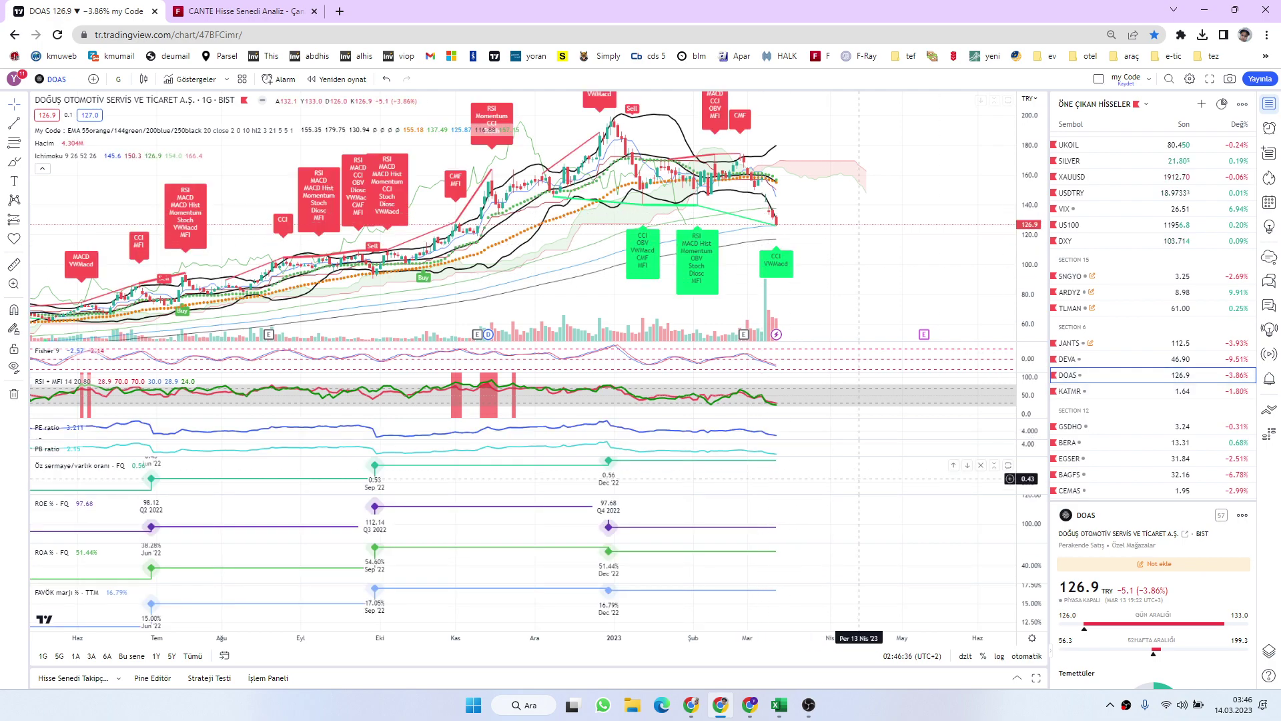
Step: Switch back to the Excel workbook and filter the Sektör column of Sayfa1 to show only Otomotiv
click(778, 705)
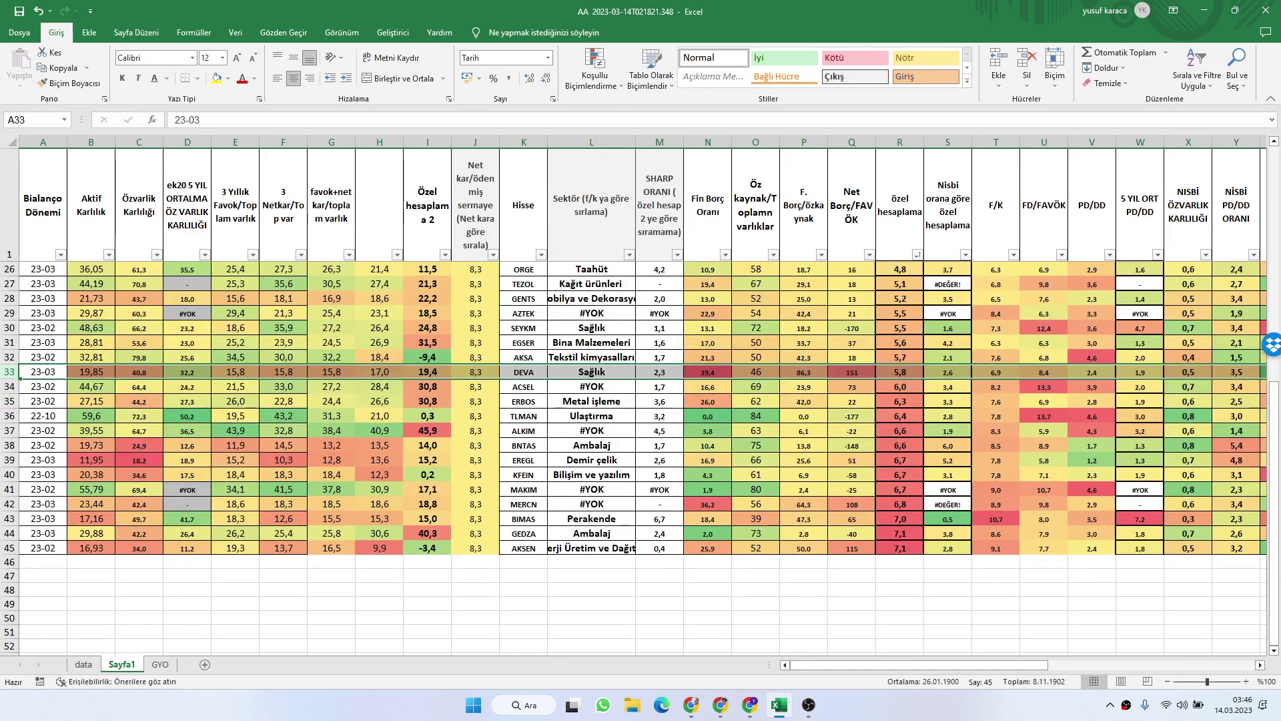
scroll(634, 460, up, 3)
scroll(634, 456, up, 5)
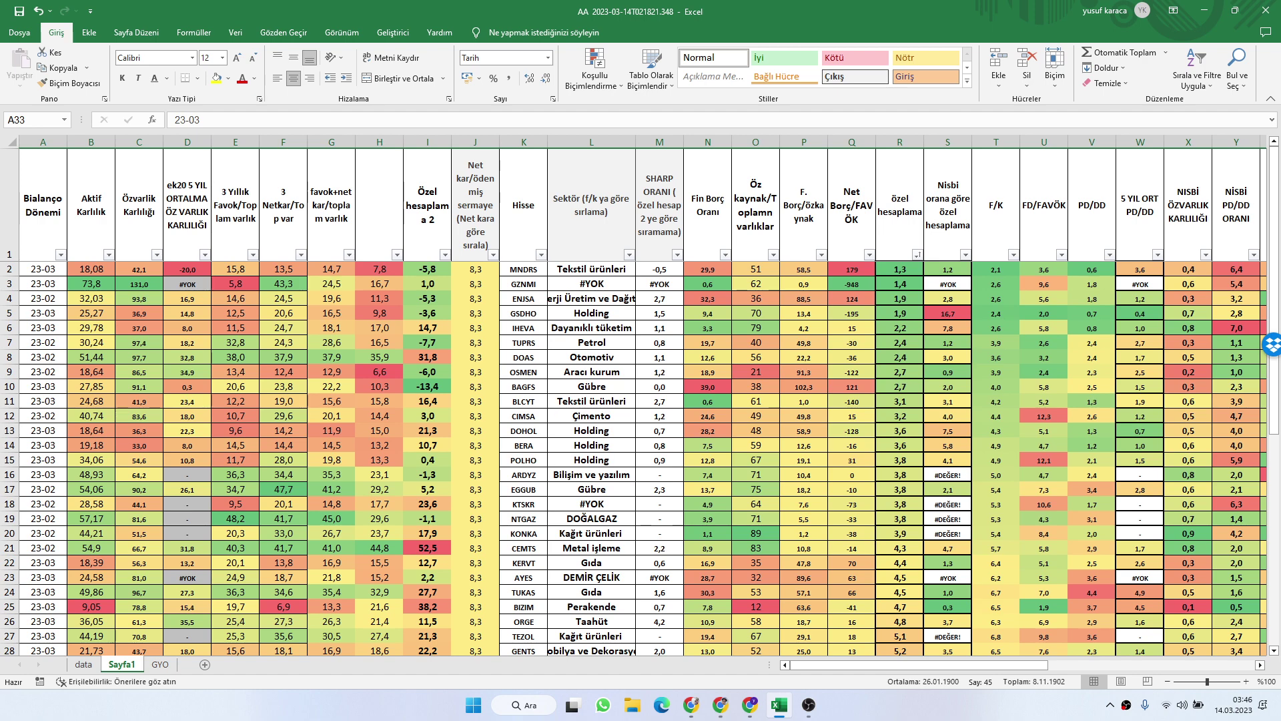
click(628, 254)
click(496, 402)
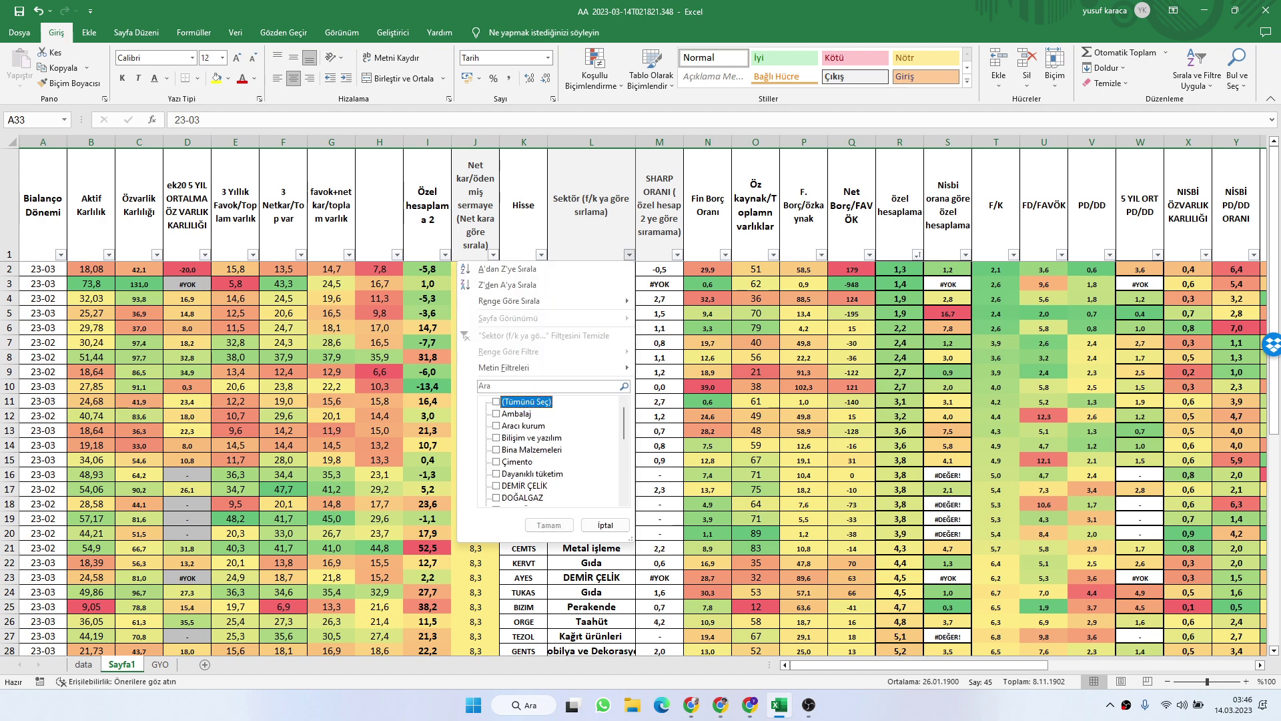
scroll(554, 450, down, 3)
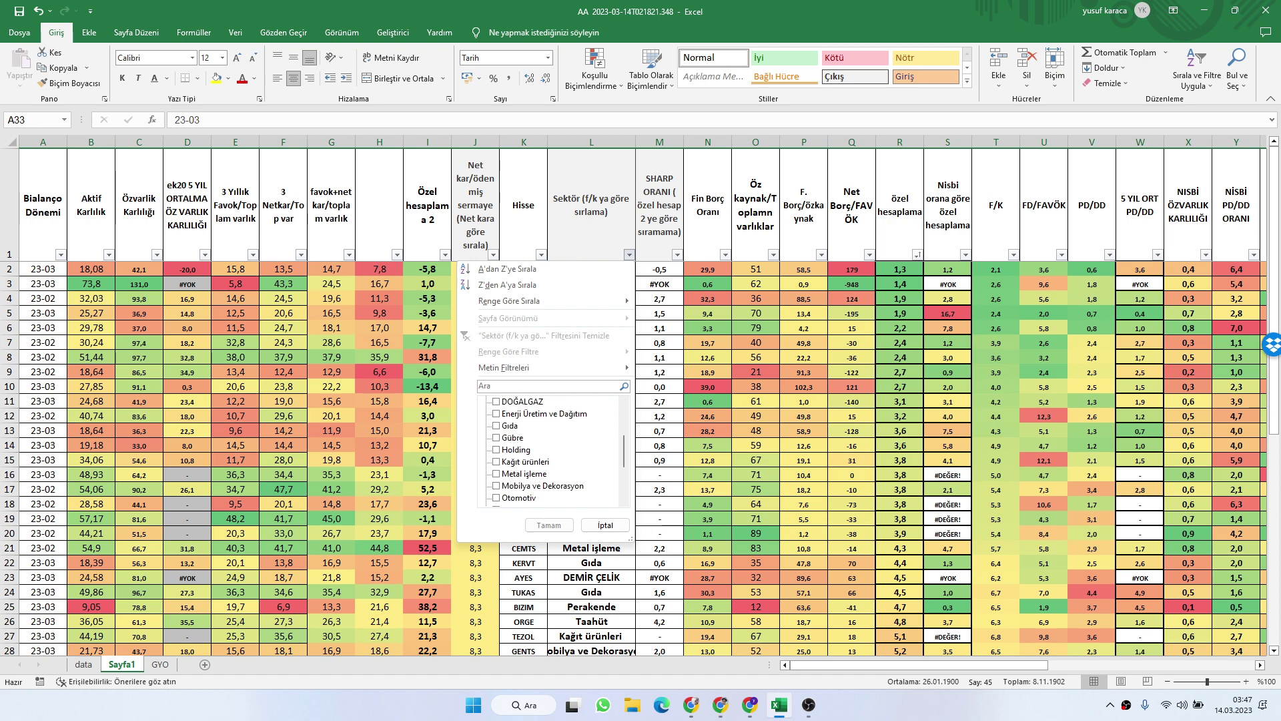
click(496, 497)
scroll(554, 450, down, 3)
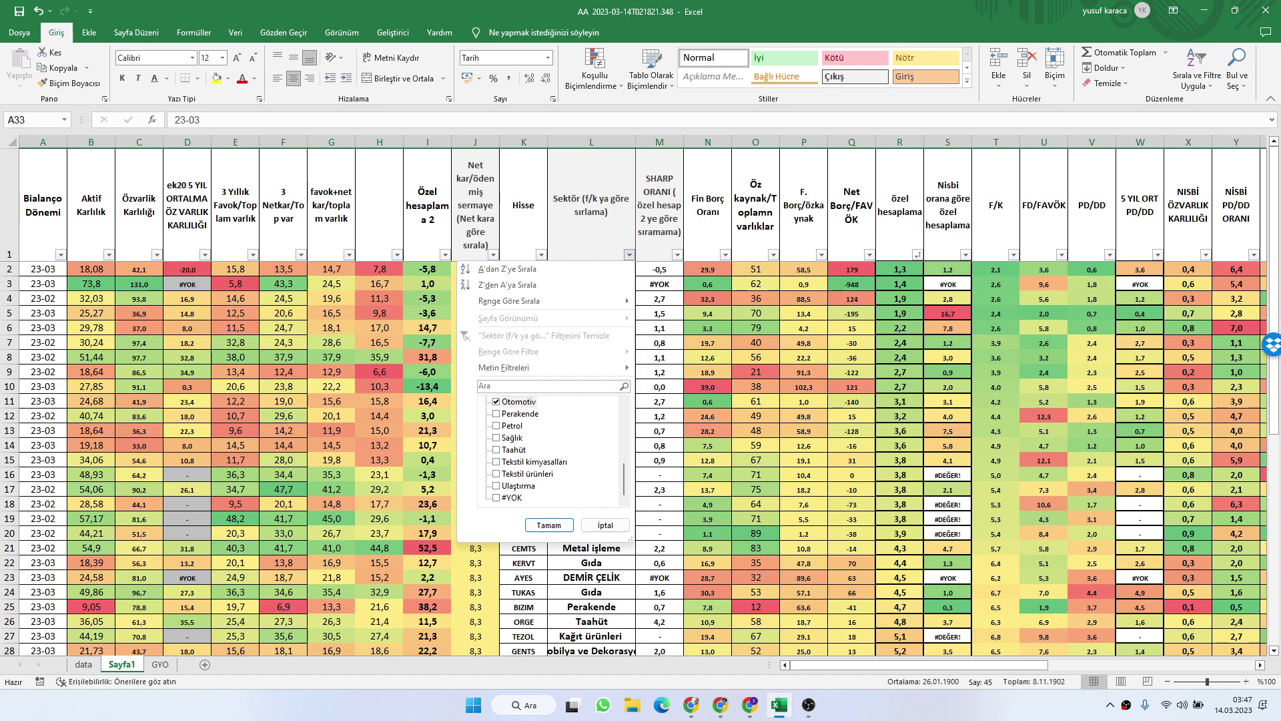
click(548, 525)
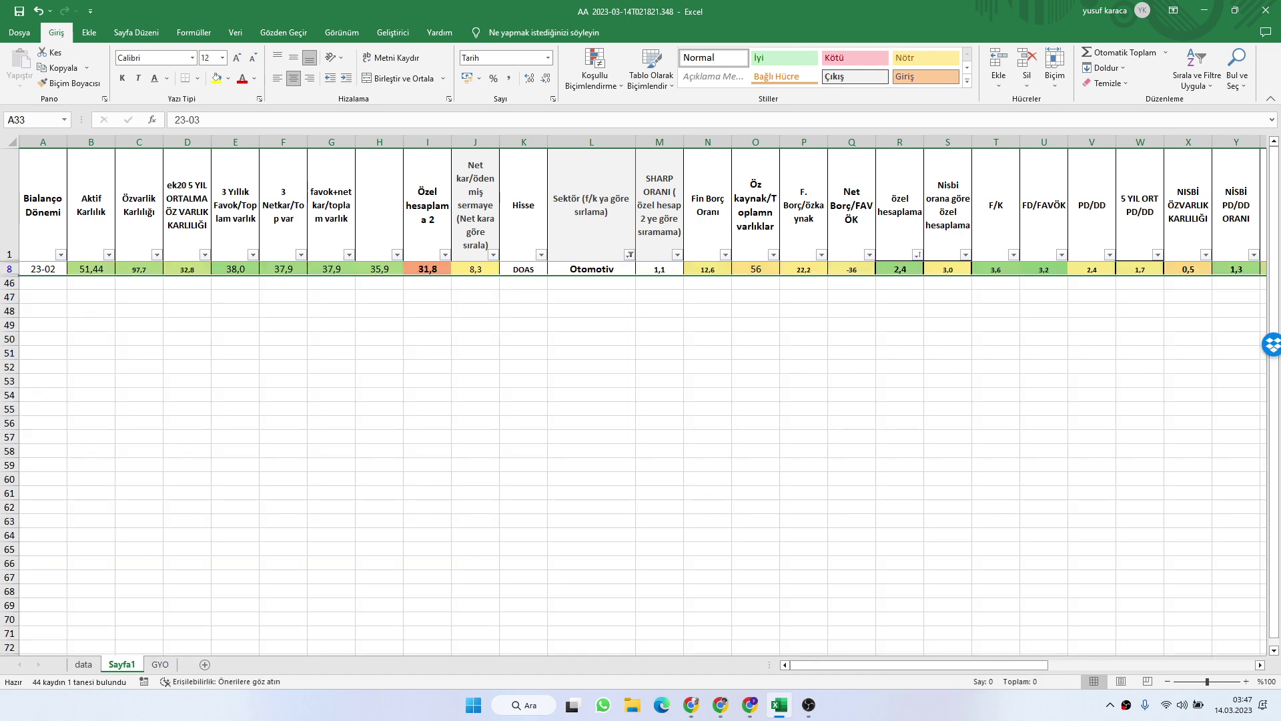
Step: Clear the Sektör filter and examine the DOAS and BERA rows
click(629, 254)
click(534, 335)
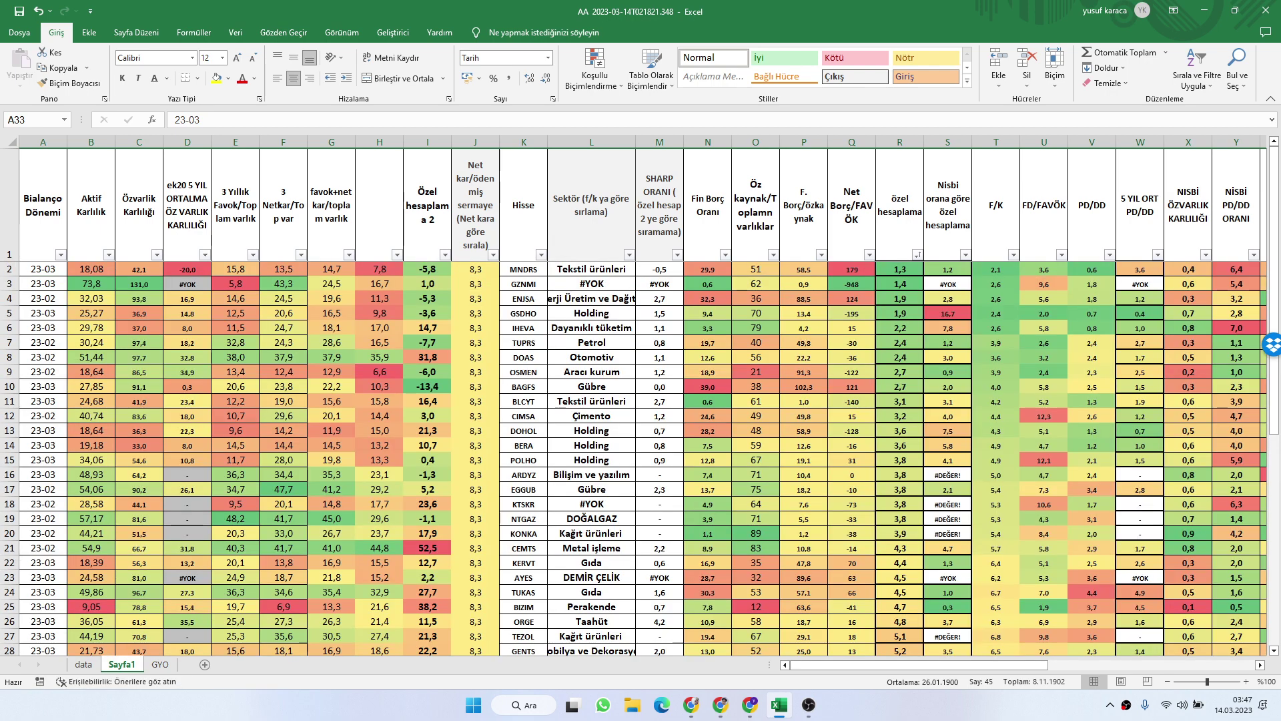
click(10, 357)
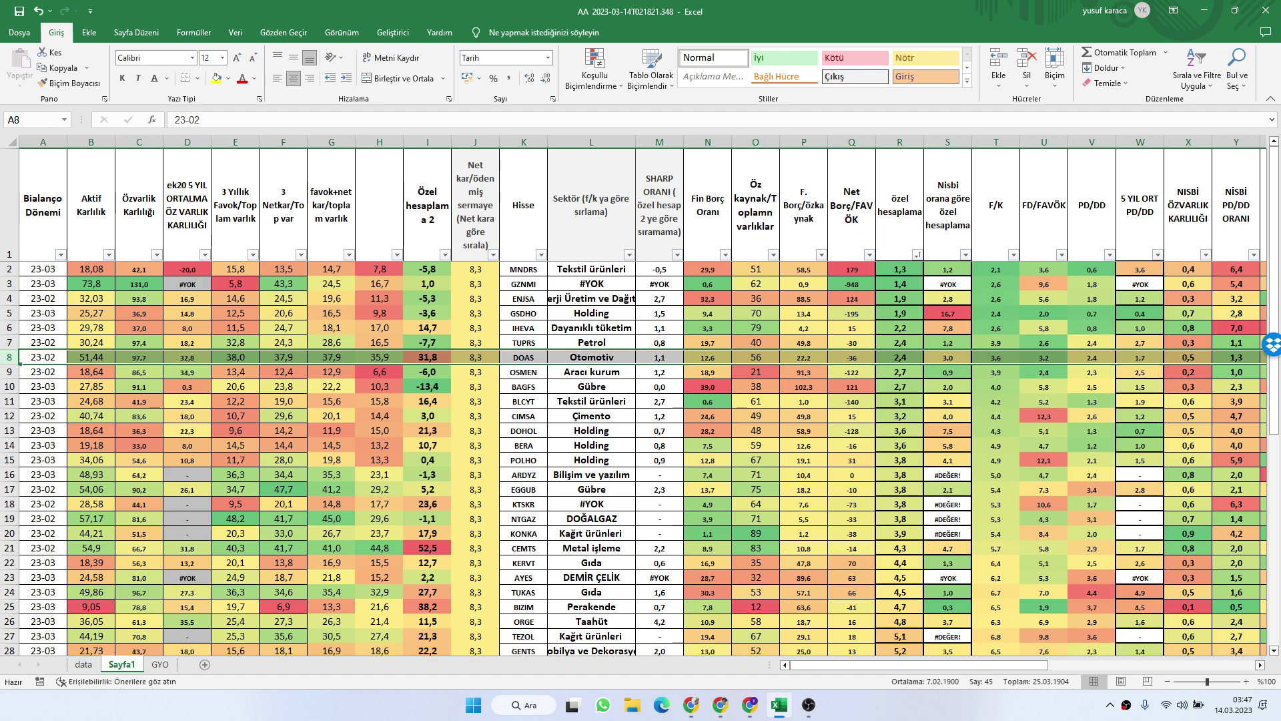
click(10, 445)
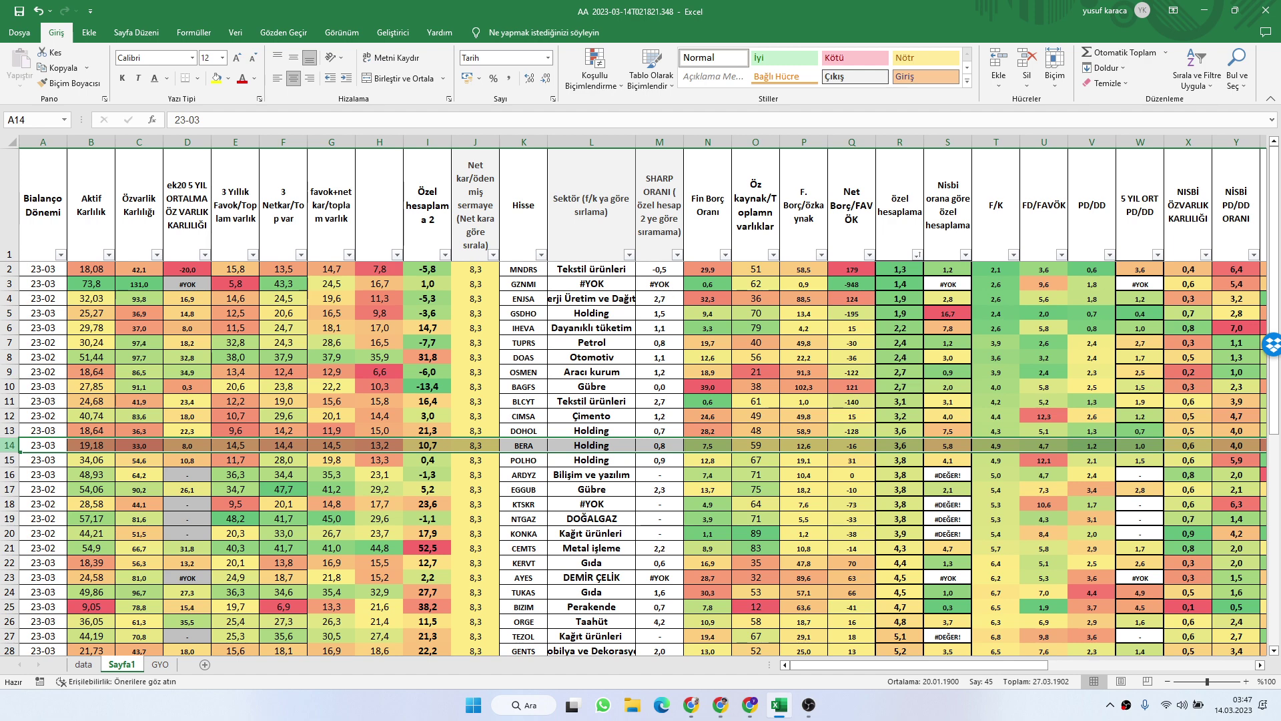
Step: Examine the POLHO, ARDYZ, KERVT, ORGE and AKSA rows in Sayfa1
click(10, 460)
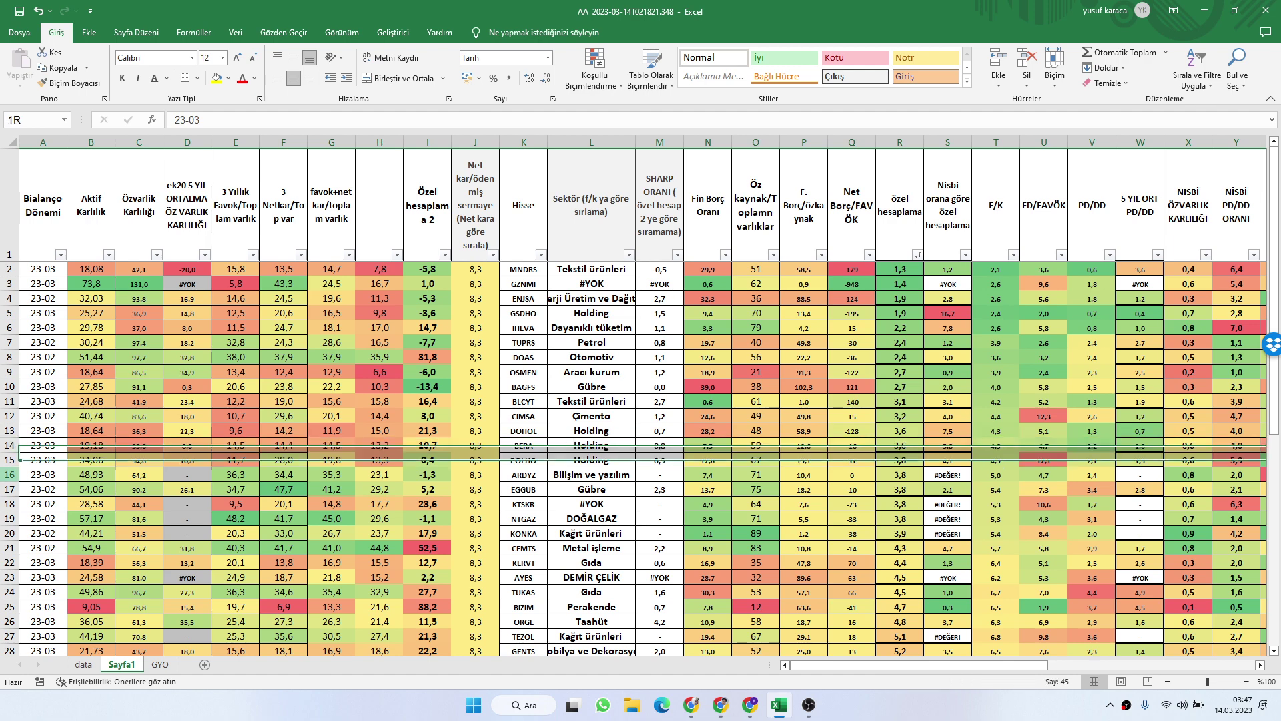
click(10, 474)
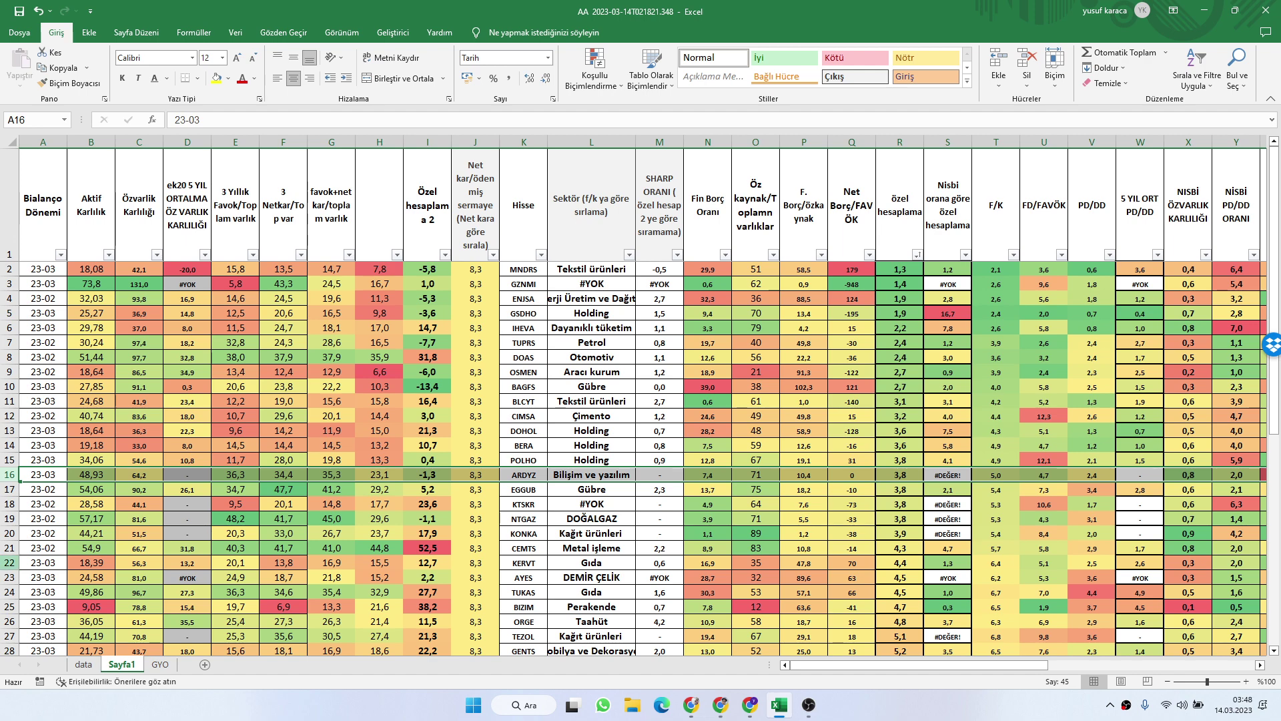
click(9, 563)
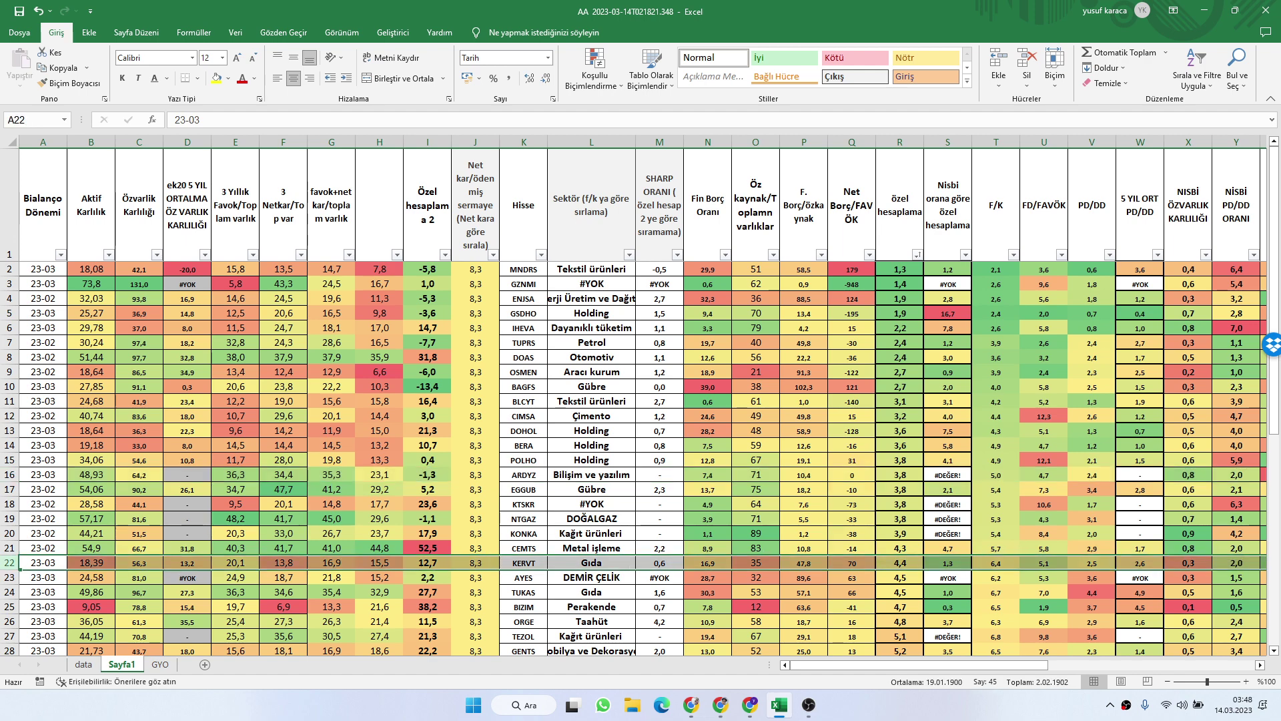
scroll(640, 453, down, 3)
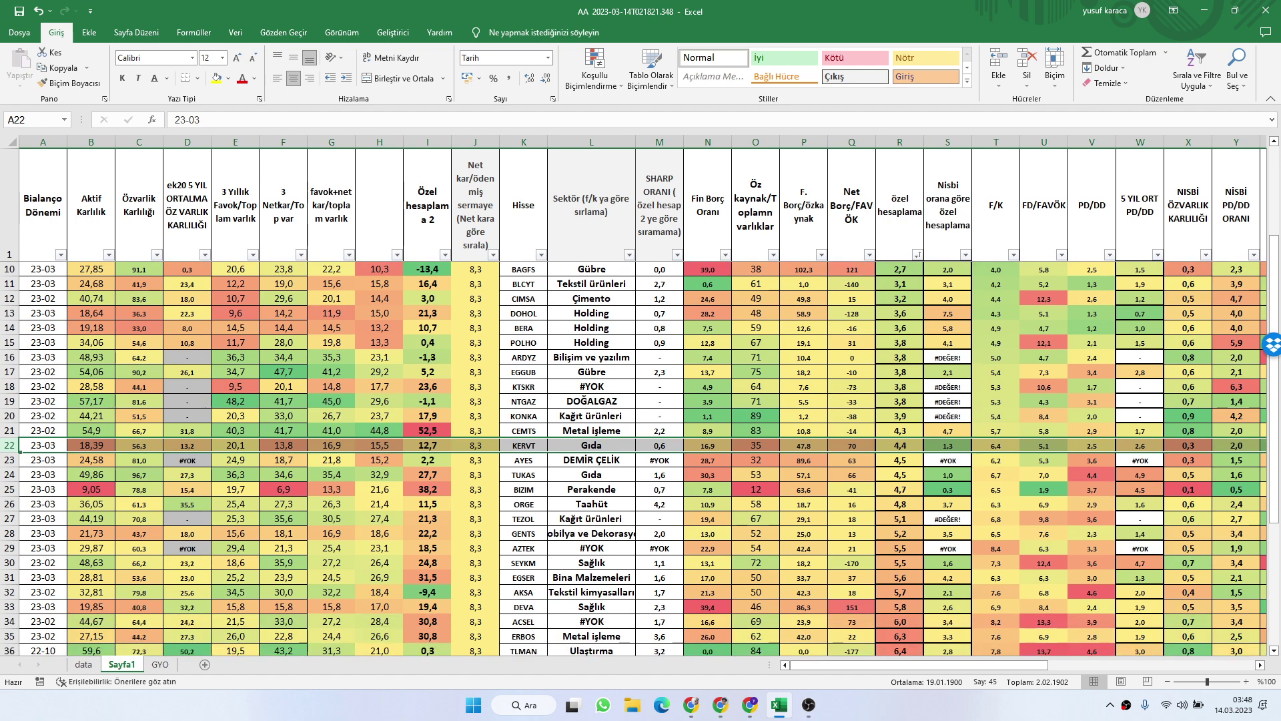
click(9, 503)
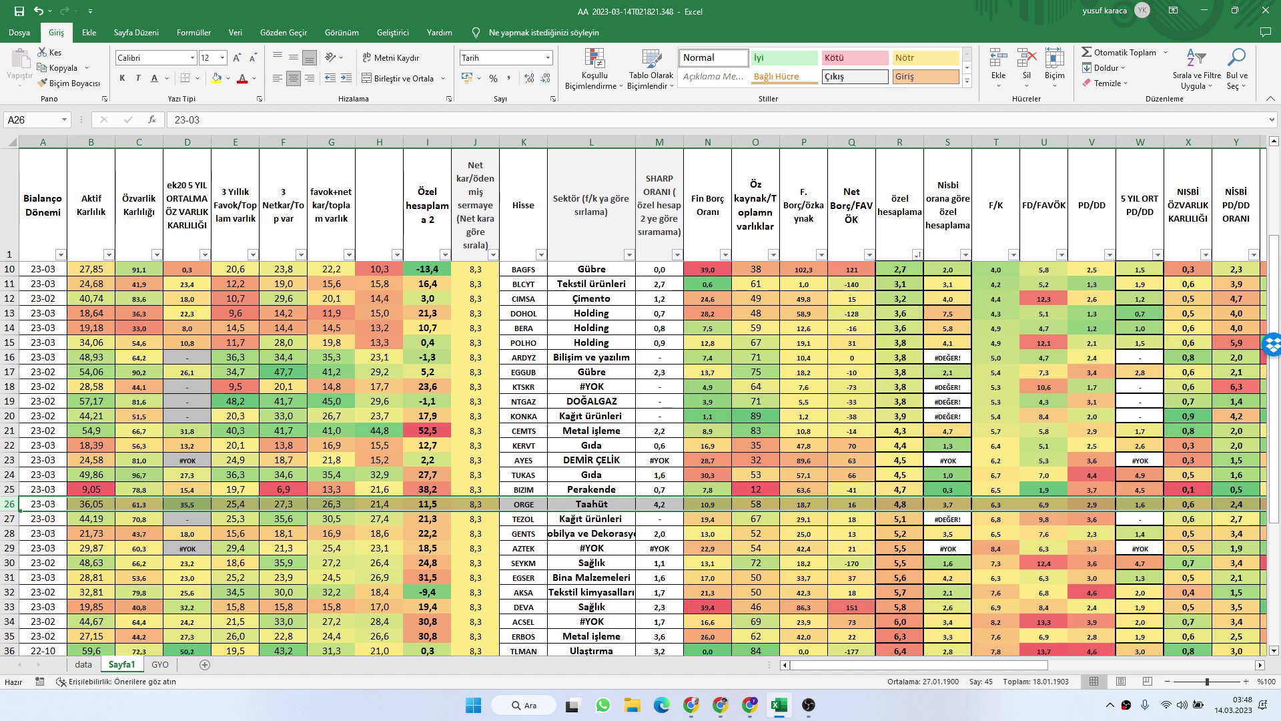
scroll(634, 461, down, 3)
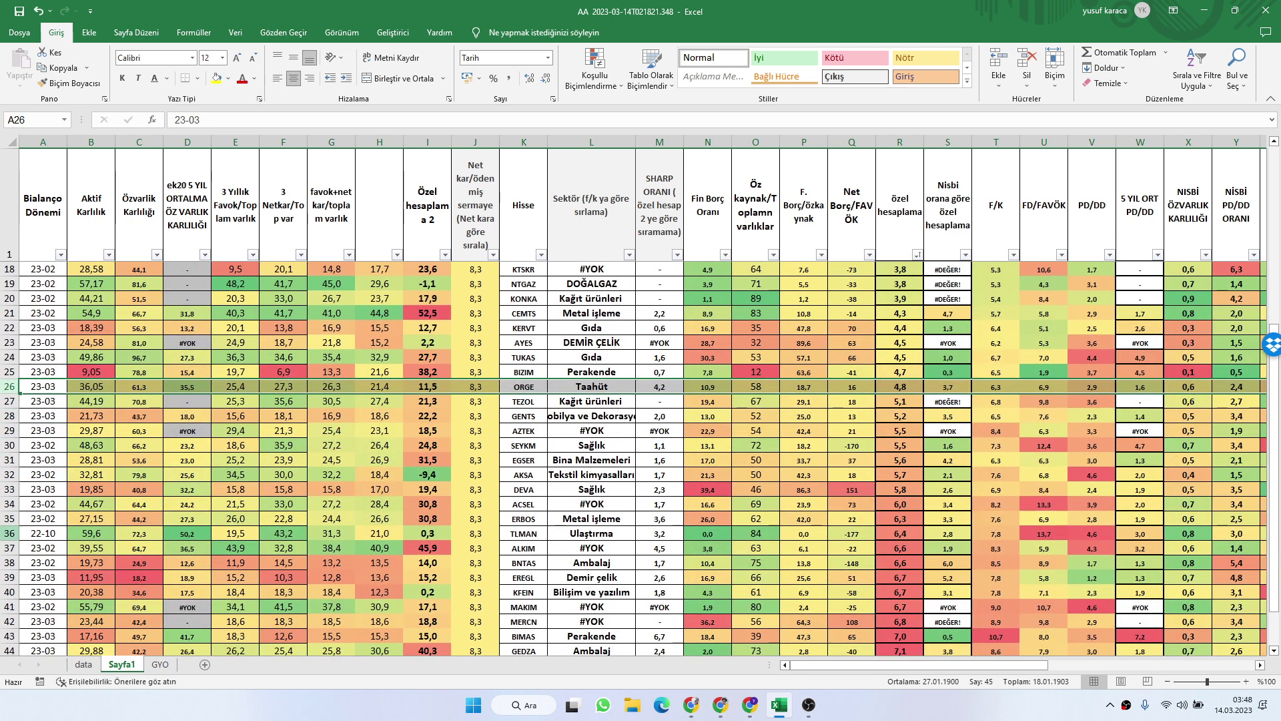
click(10, 474)
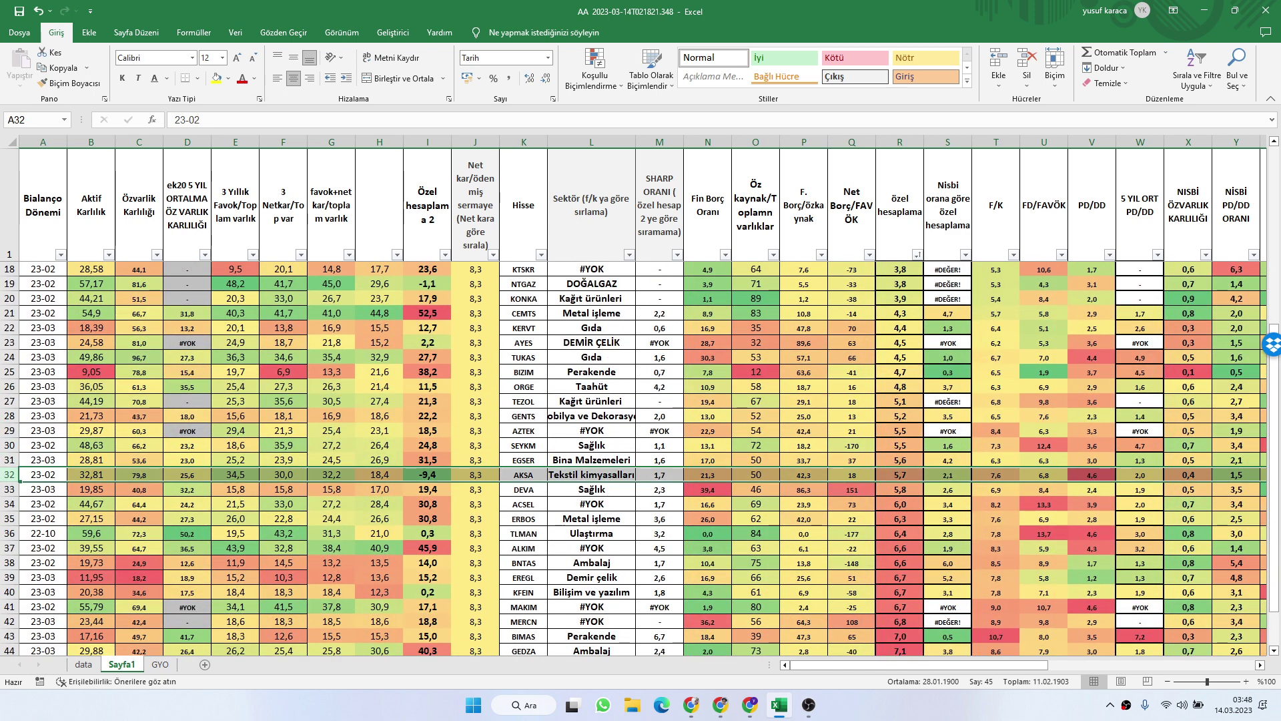
Step: Sort the Sayfa1 stock list by the Özel hesaplama 2 column from largest to smallest
scroll(634, 461, up, 5)
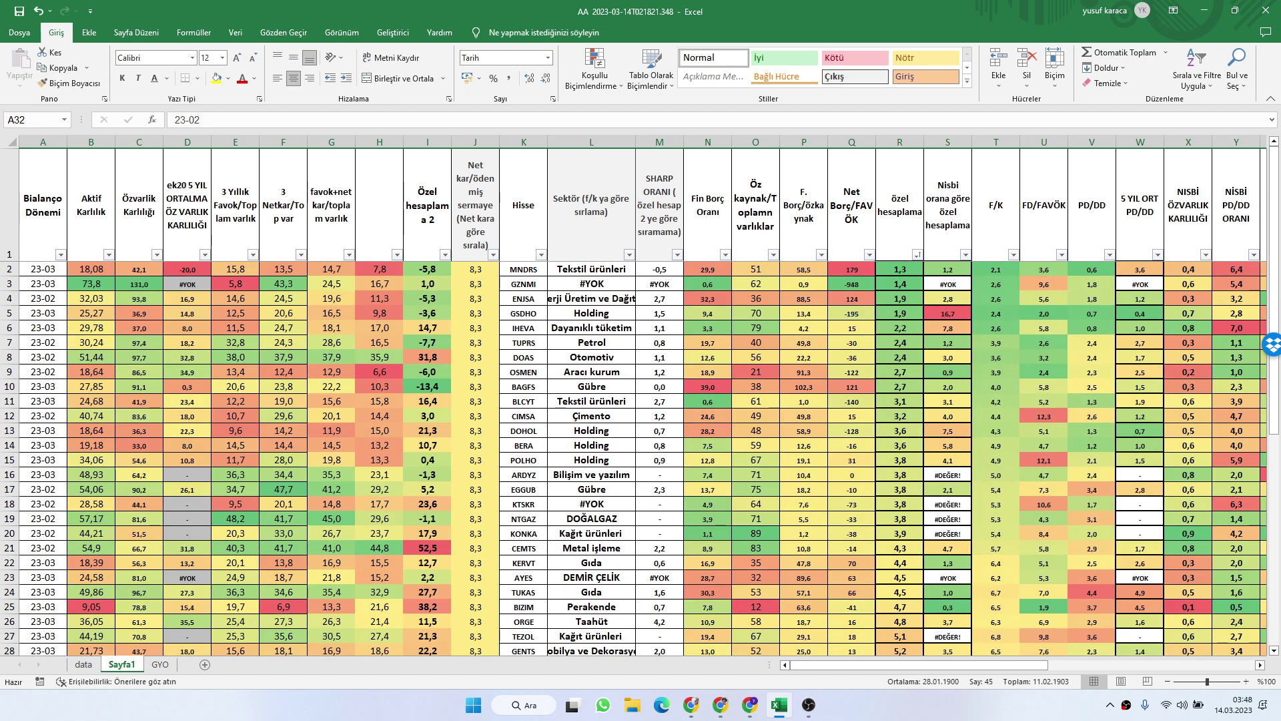
click(444, 254)
click(335, 285)
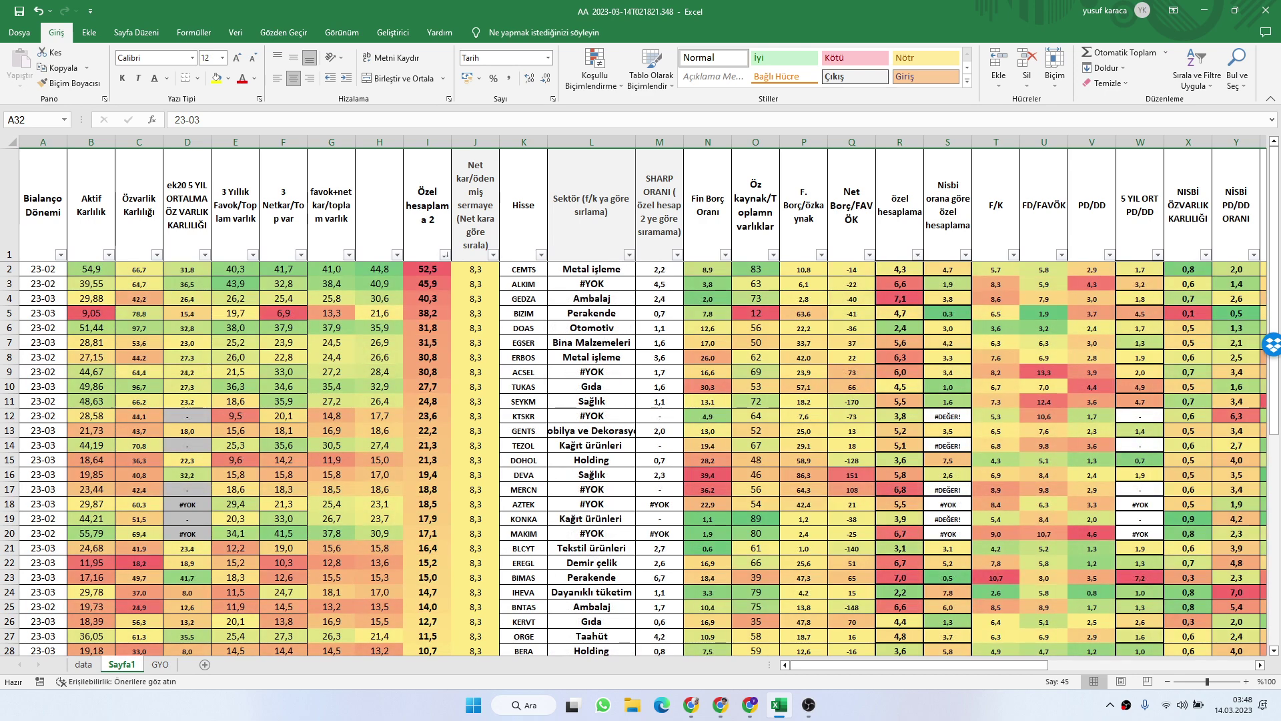
Step: Examine the ALKIM, GEDZA, BIZIM, DOAS, EGSER and ACSEL rows of the sorted list
click(10, 284)
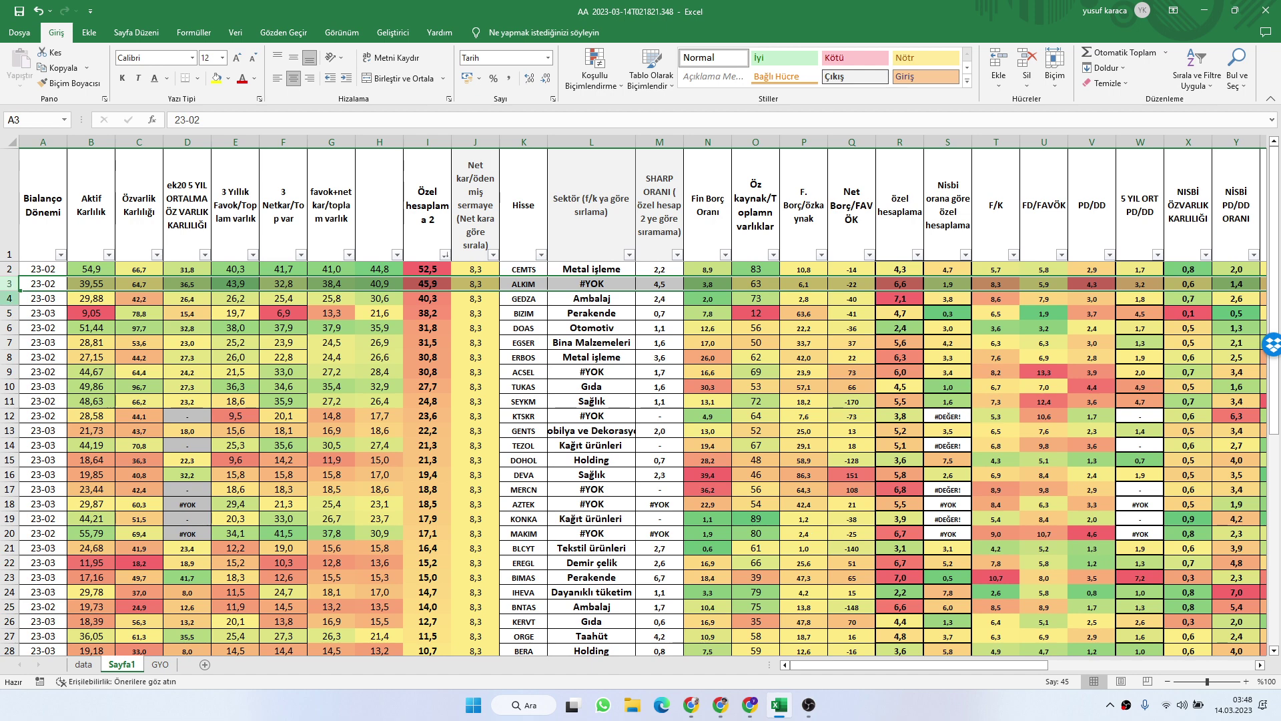
click(9, 298)
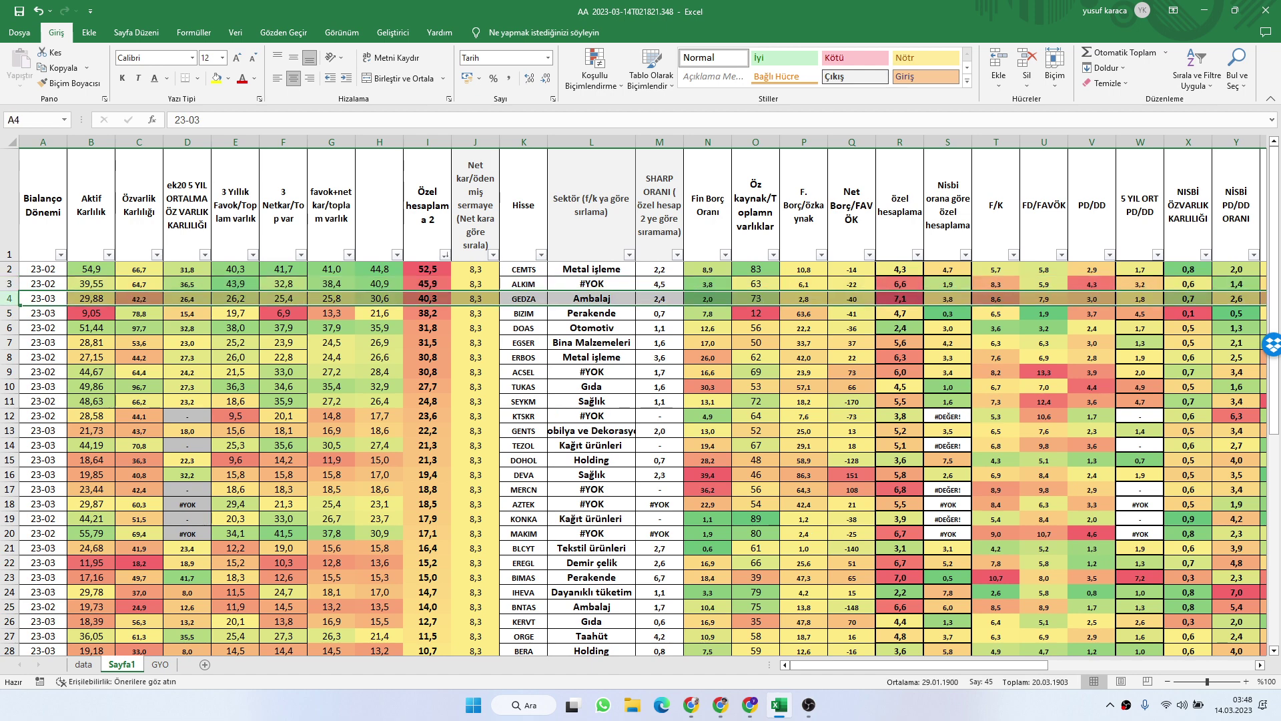
click(10, 313)
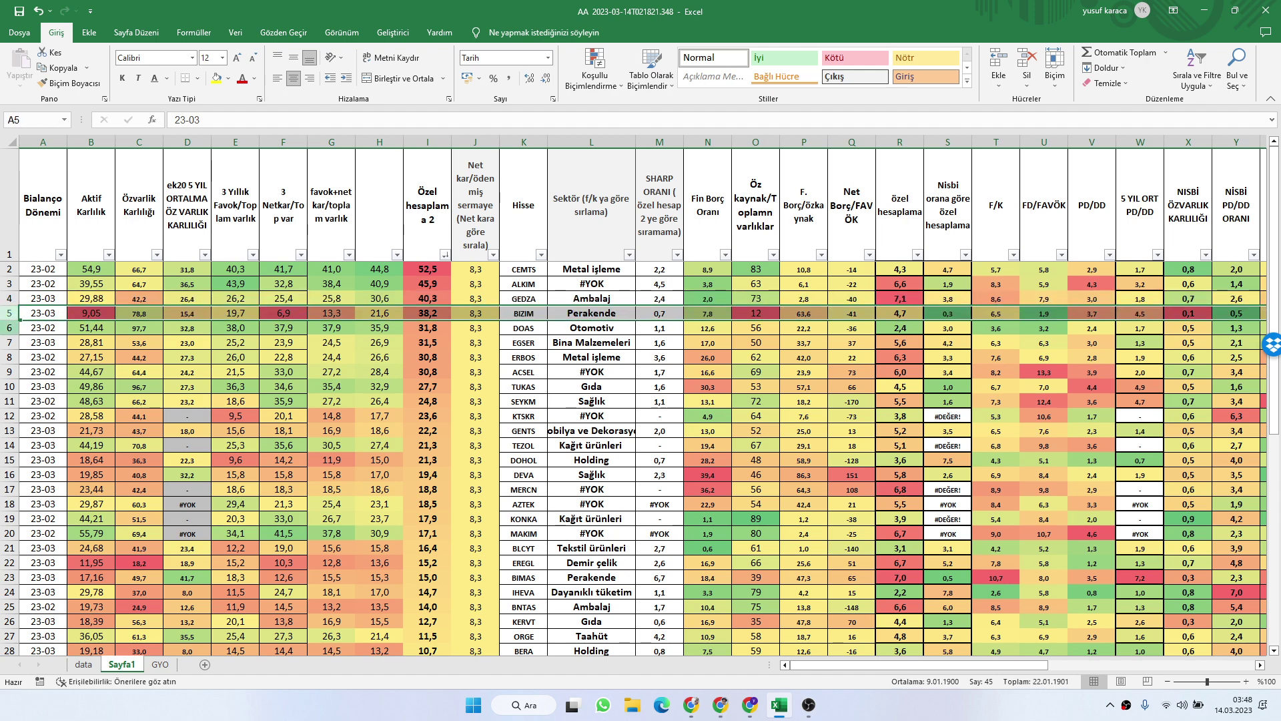
click(9, 328)
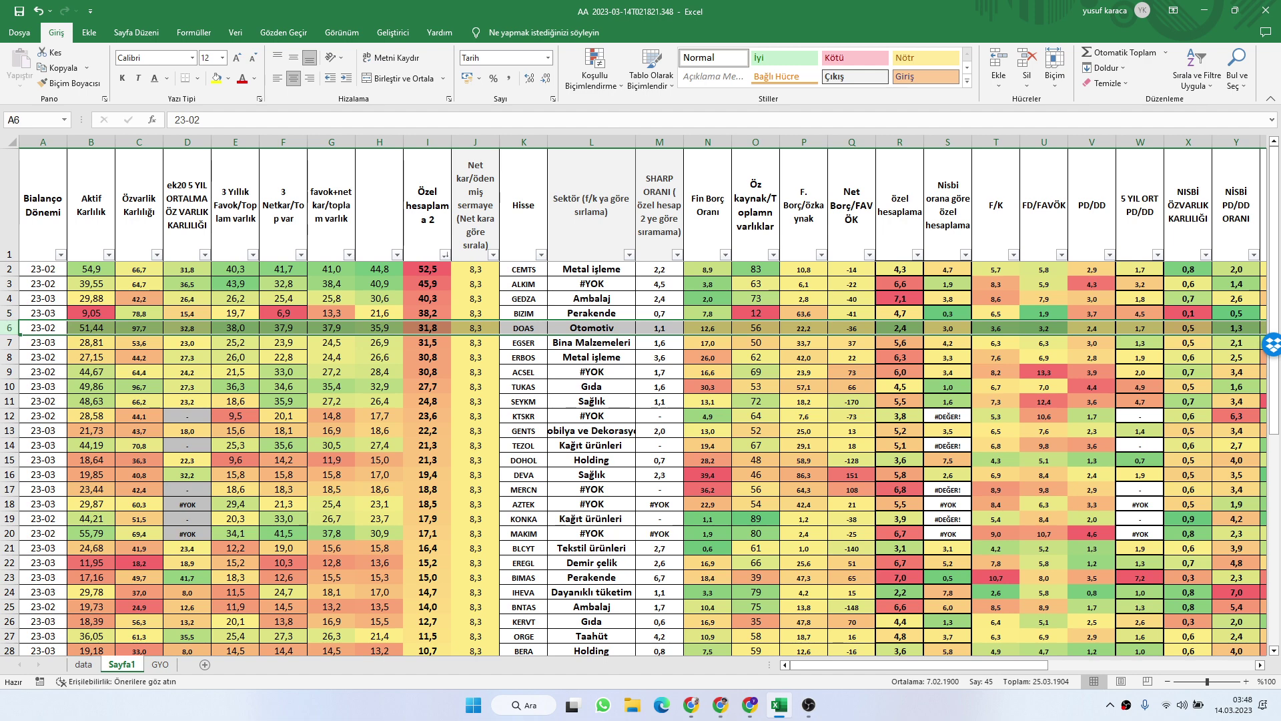
click(10, 343)
click(9, 372)
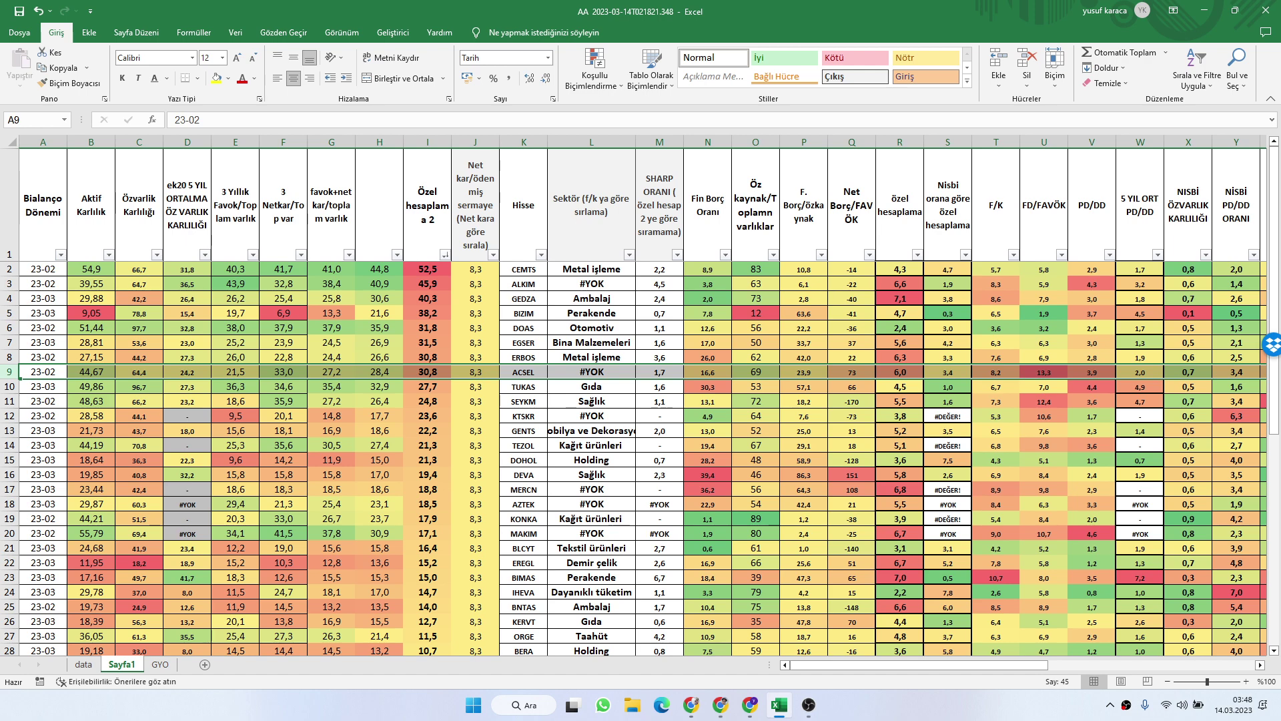
Step: Go through the Hisse column from ERBOS down to MERCN and look over the rows below it
click(523, 357)
key(Down)
key(Down)
key(Down)
key(Down)
key(Down)
key(Down)
key(Down)
key(Down)
key(Down)
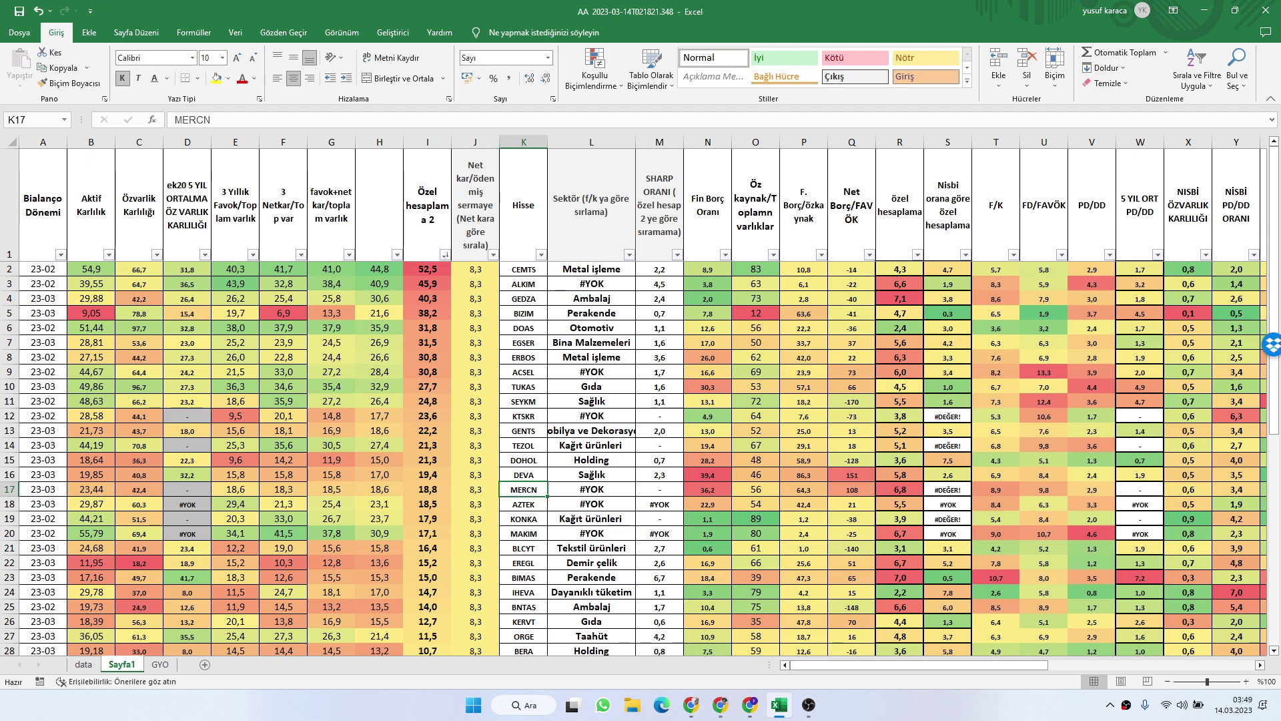
scroll(641, 460, down, 3)
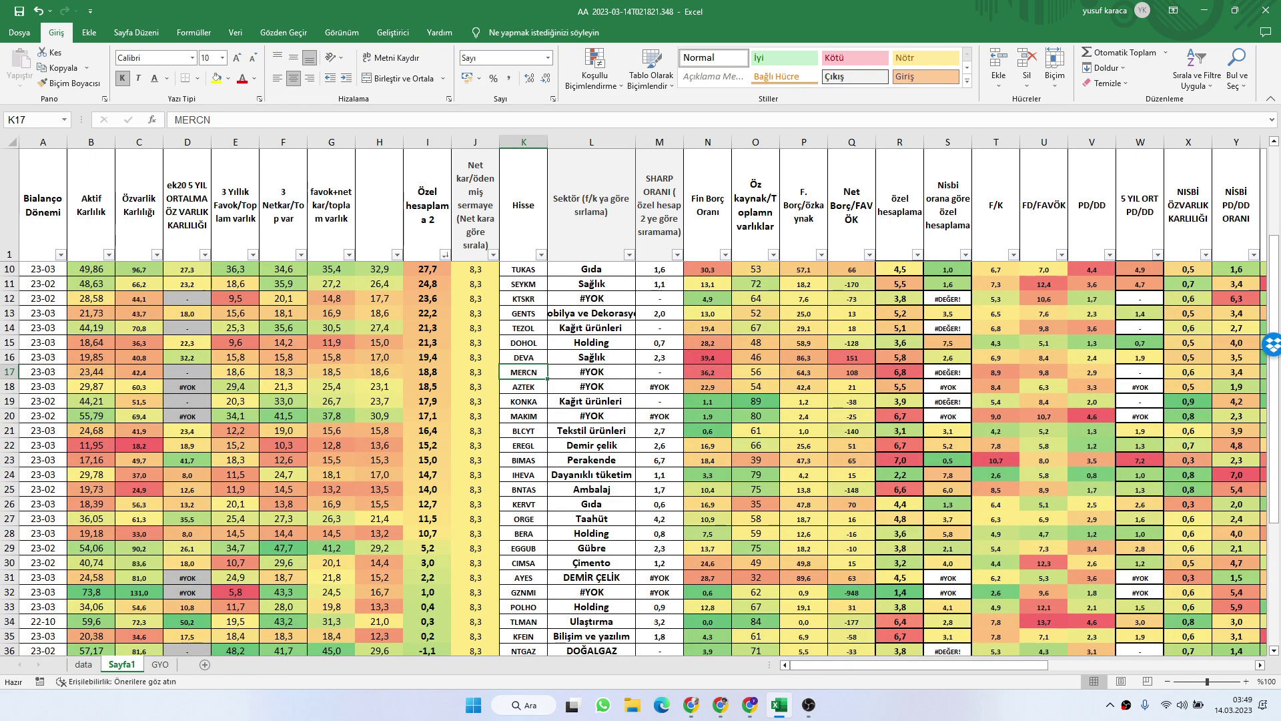
scroll(641, 460, up, 3)
Step: Sort the stock list by the untitled column H from largest to smallest and check the AKSA row
click(396, 254)
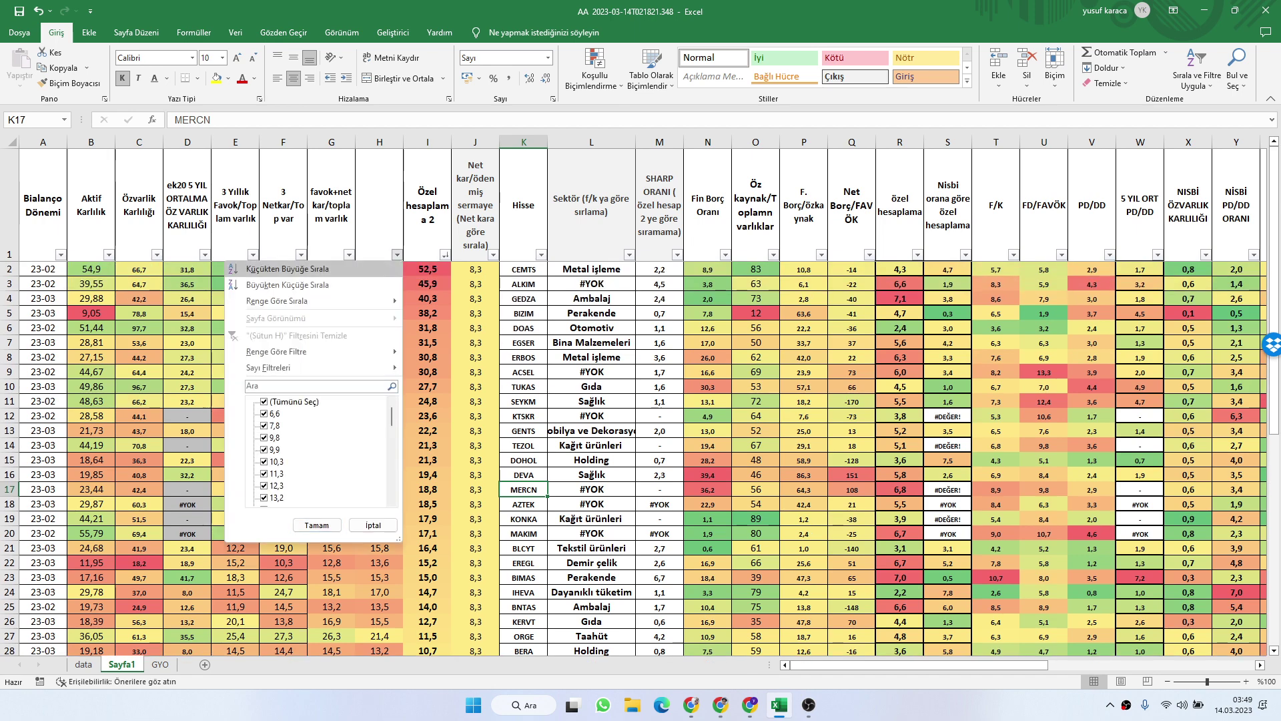
click(287, 285)
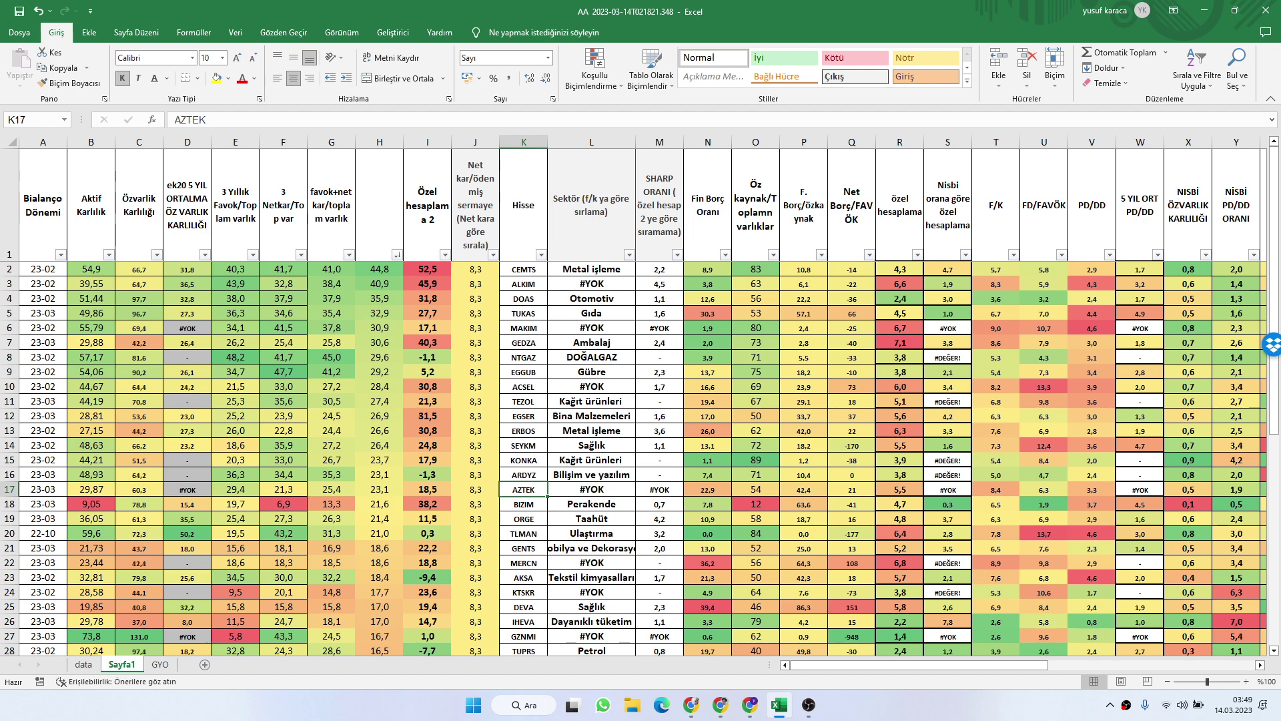
click(9, 577)
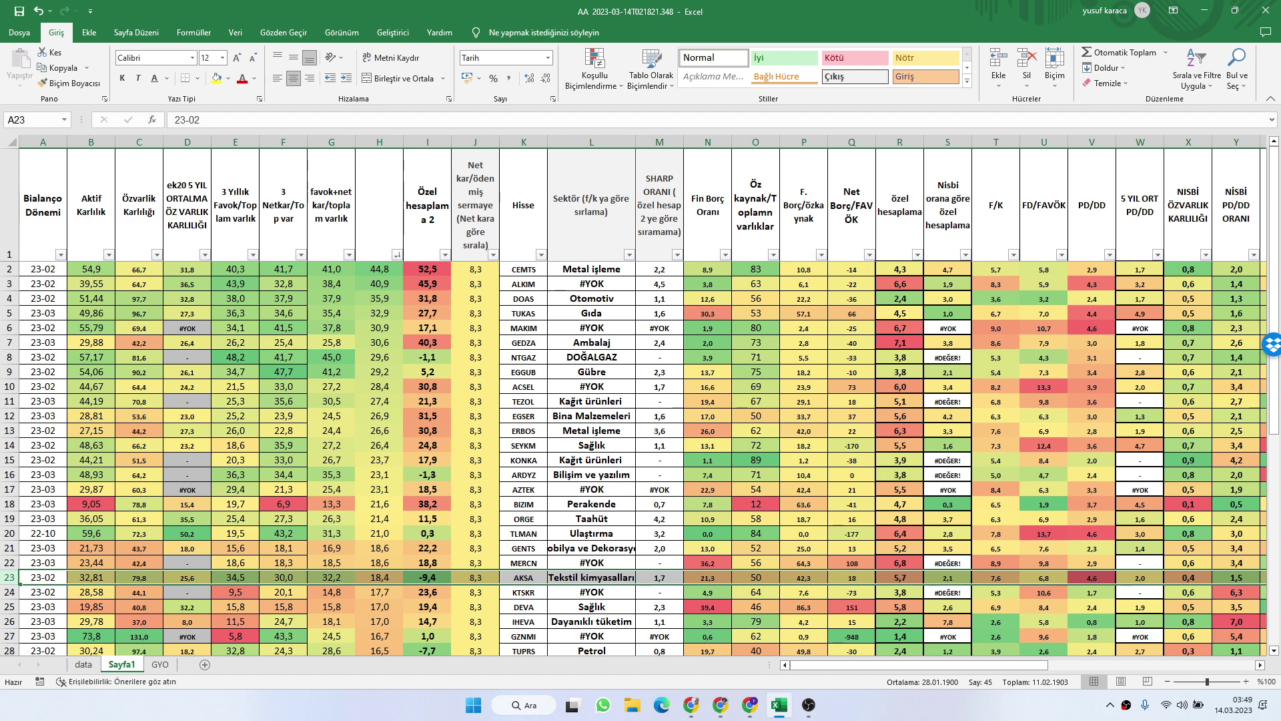
Step: Re-sort the stock list by Özel hesaplama 2 from largest to smallest and check the ALKIM row
click(445, 254)
click(313, 281)
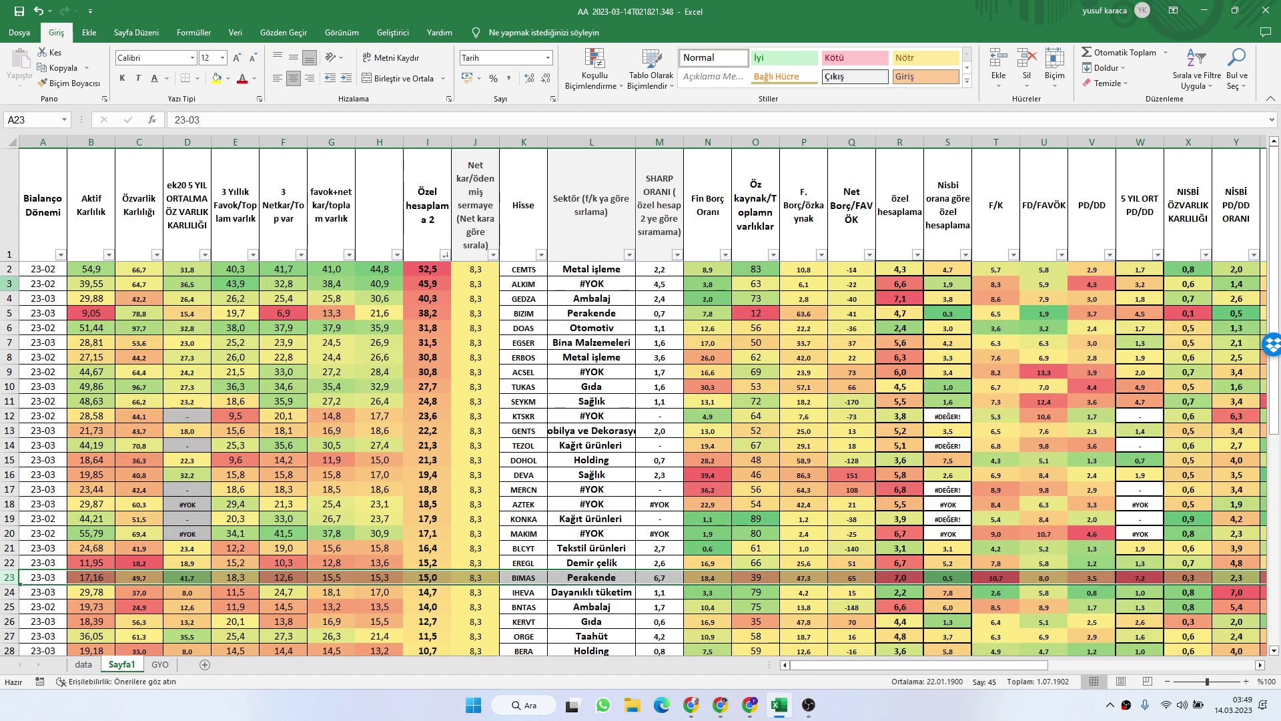
click(43, 284)
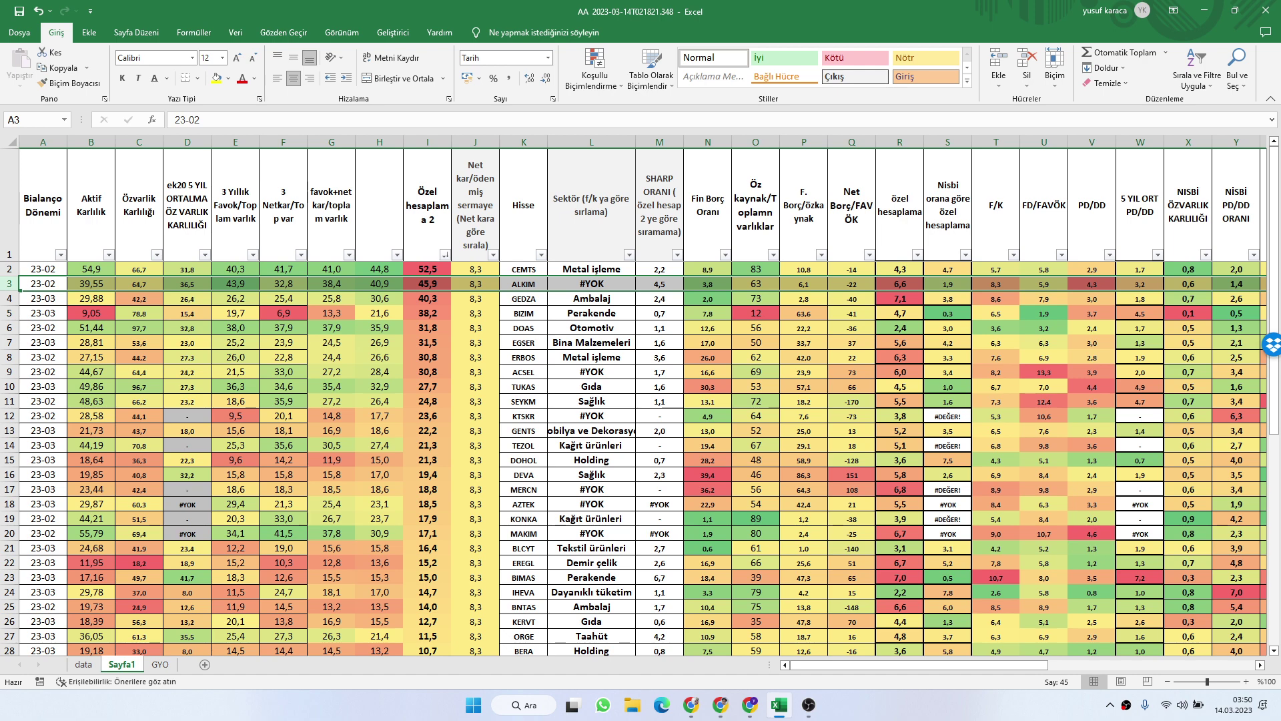
Step: Examine the DOAS, ERBOS, ACSEL, KTSKR, TEZOL and MAKIM rows, along with the rows further down the list
click(10, 328)
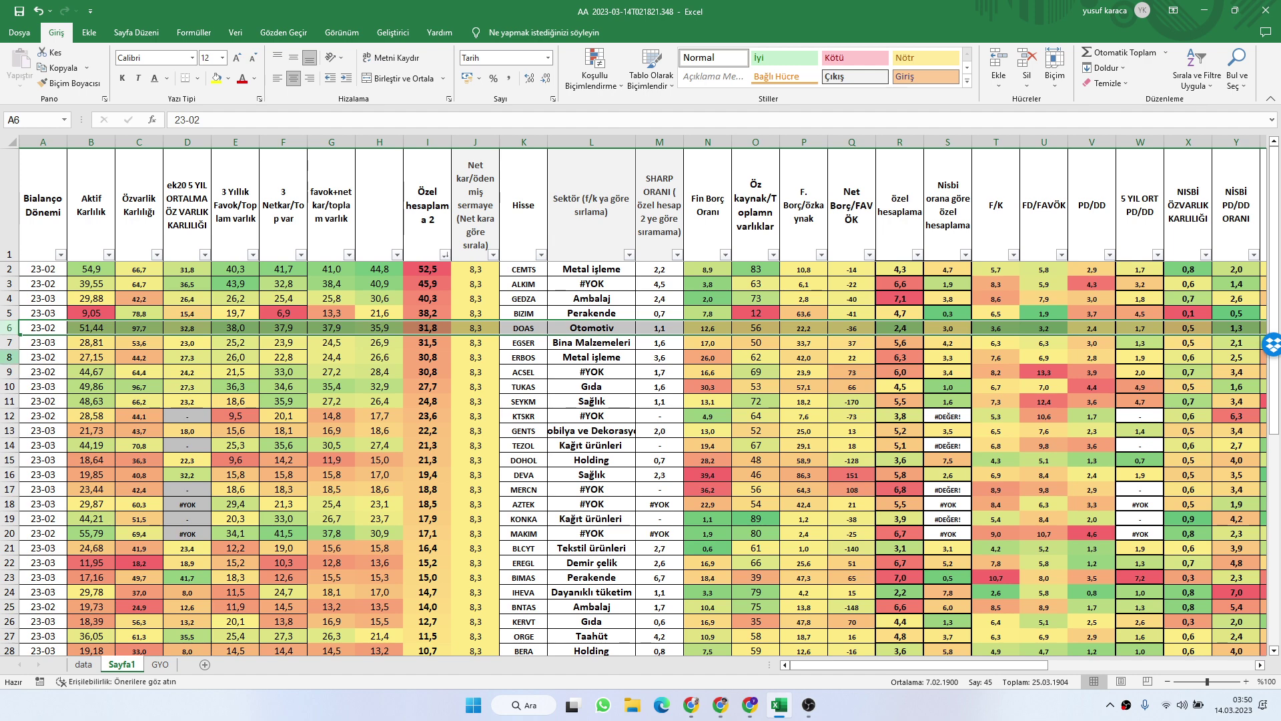
click(10, 357)
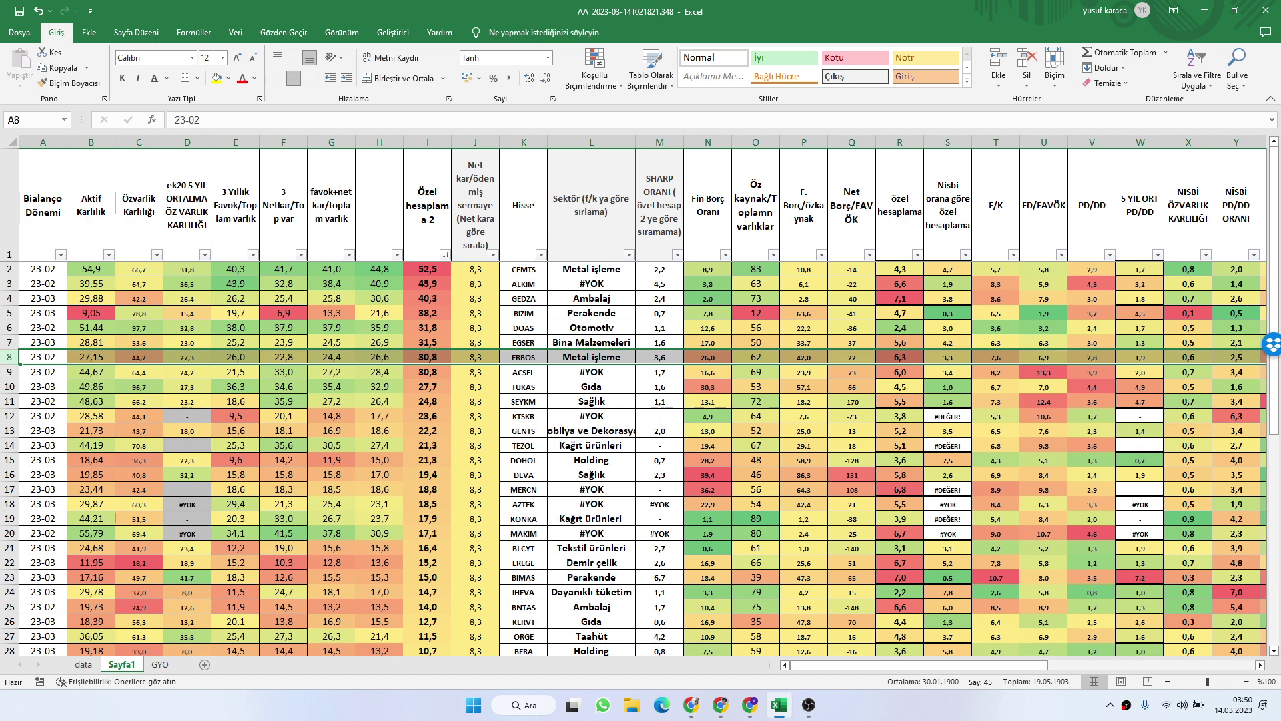
click(10, 372)
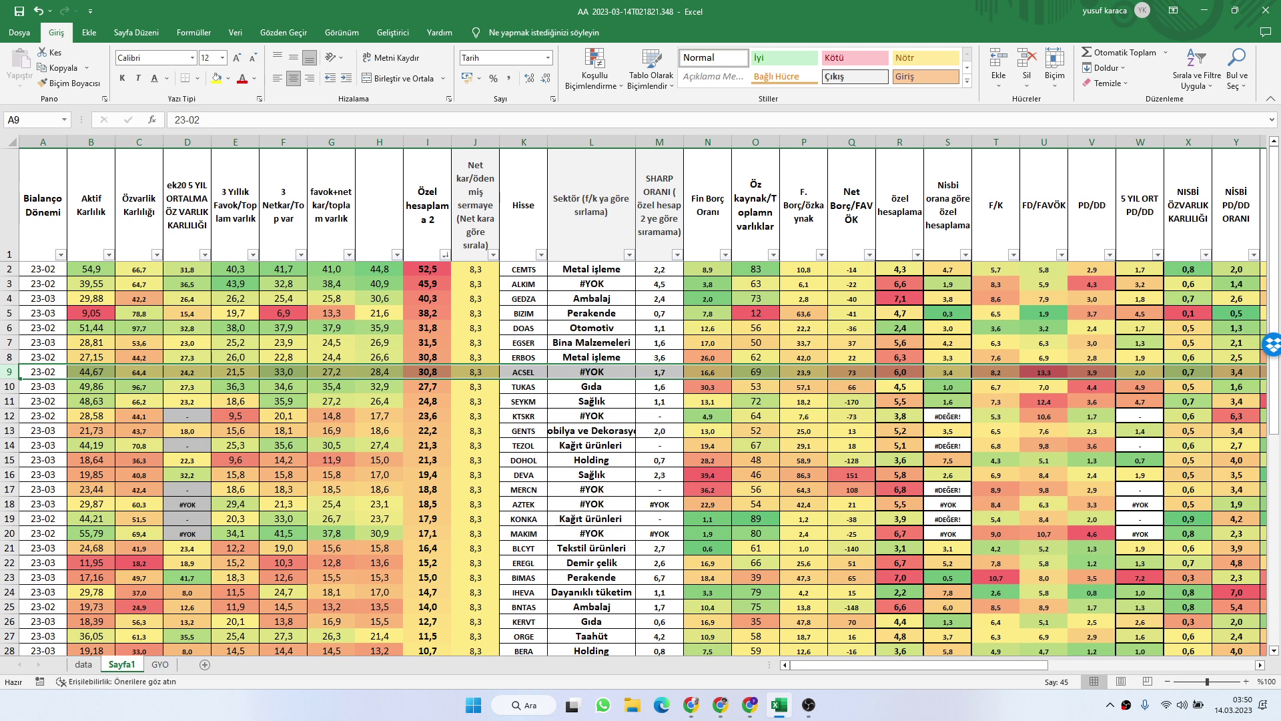
click(43, 416)
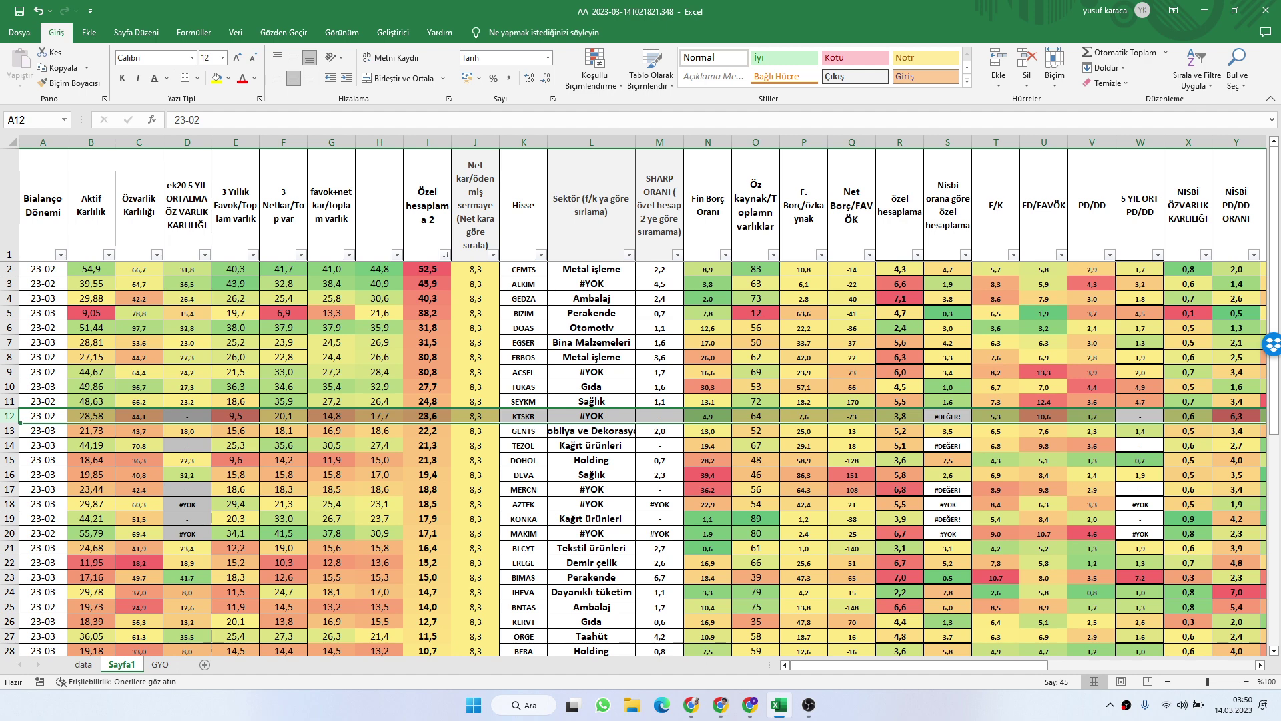
click(43, 445)
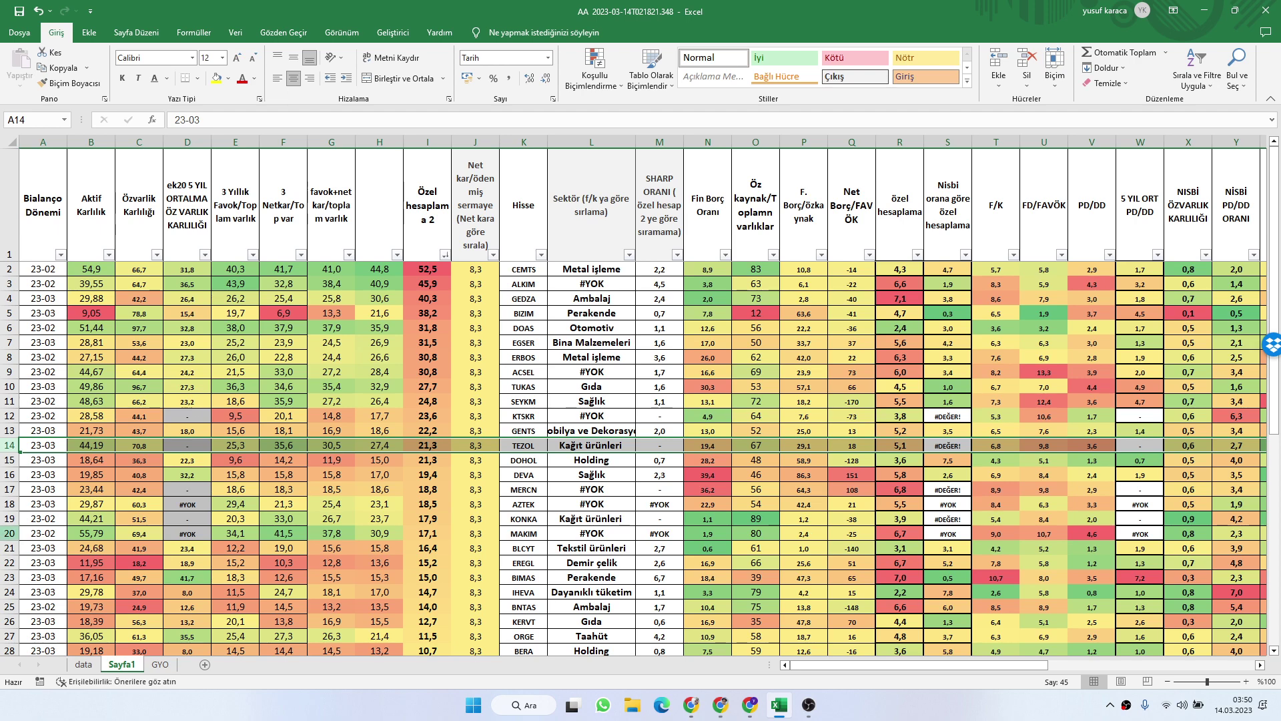
click(43, 533)
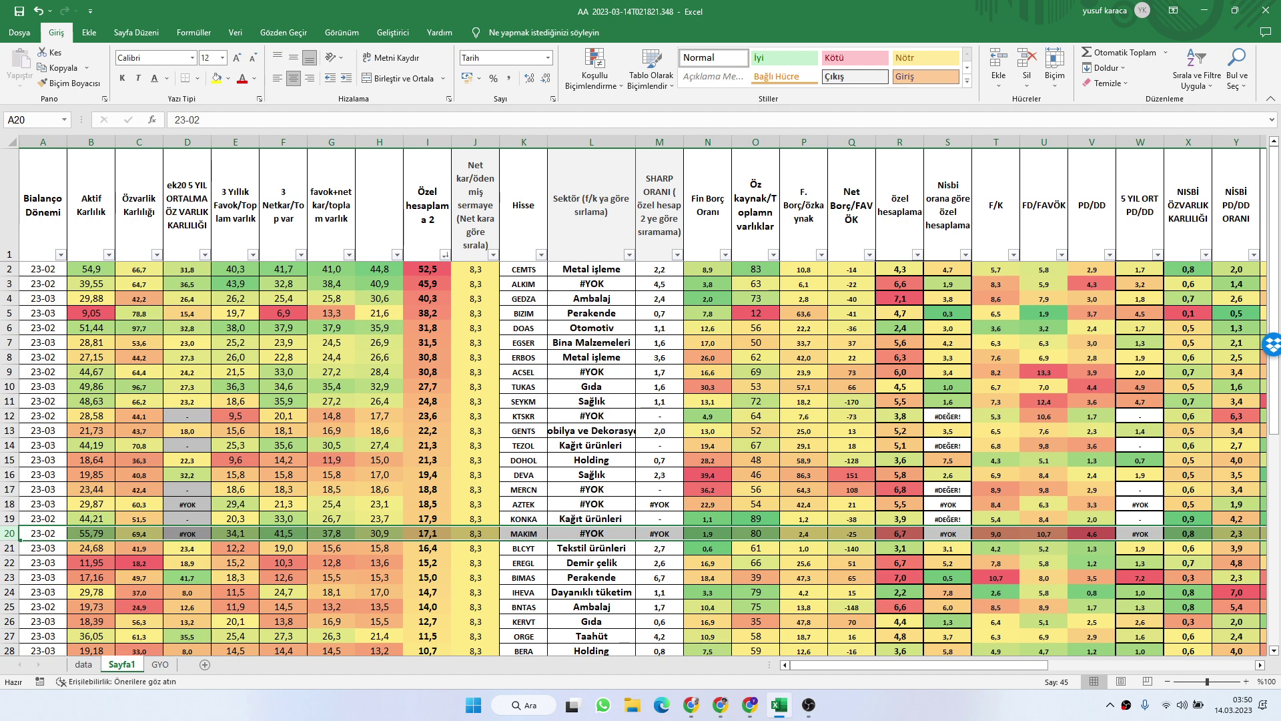
scroll(634, 456, down, 3)
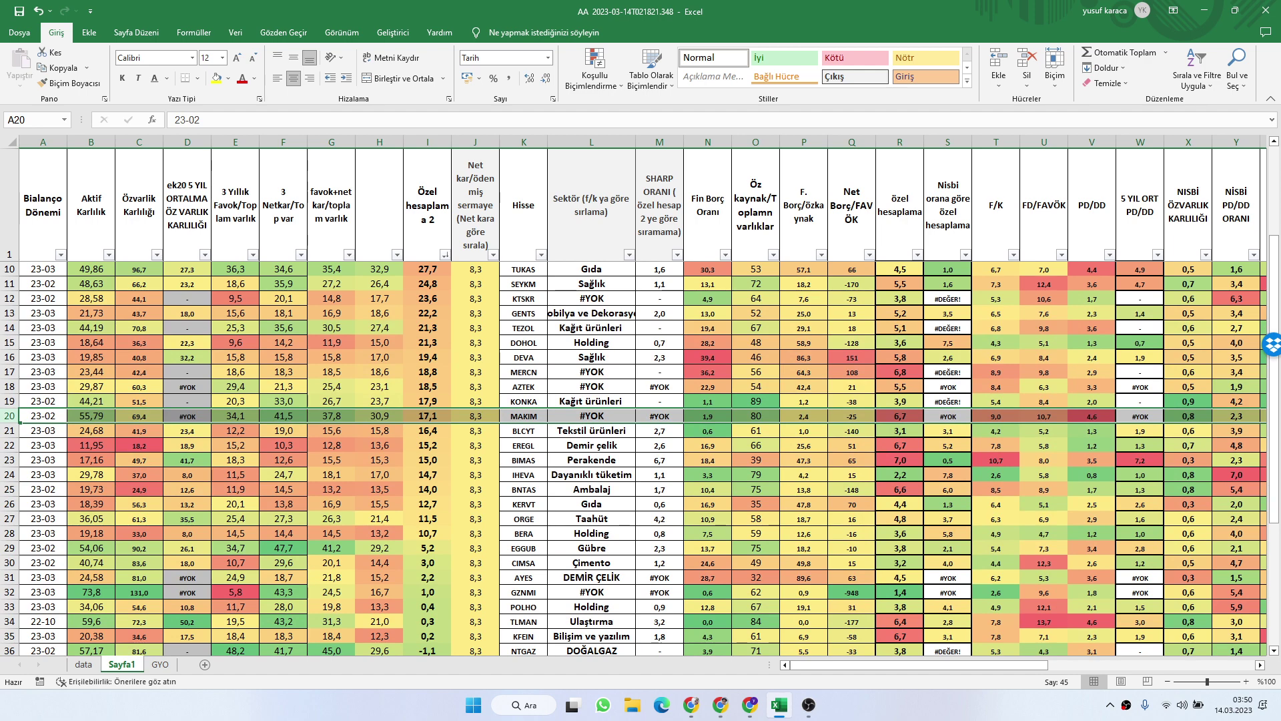
scroll(634, 456, up, 3)
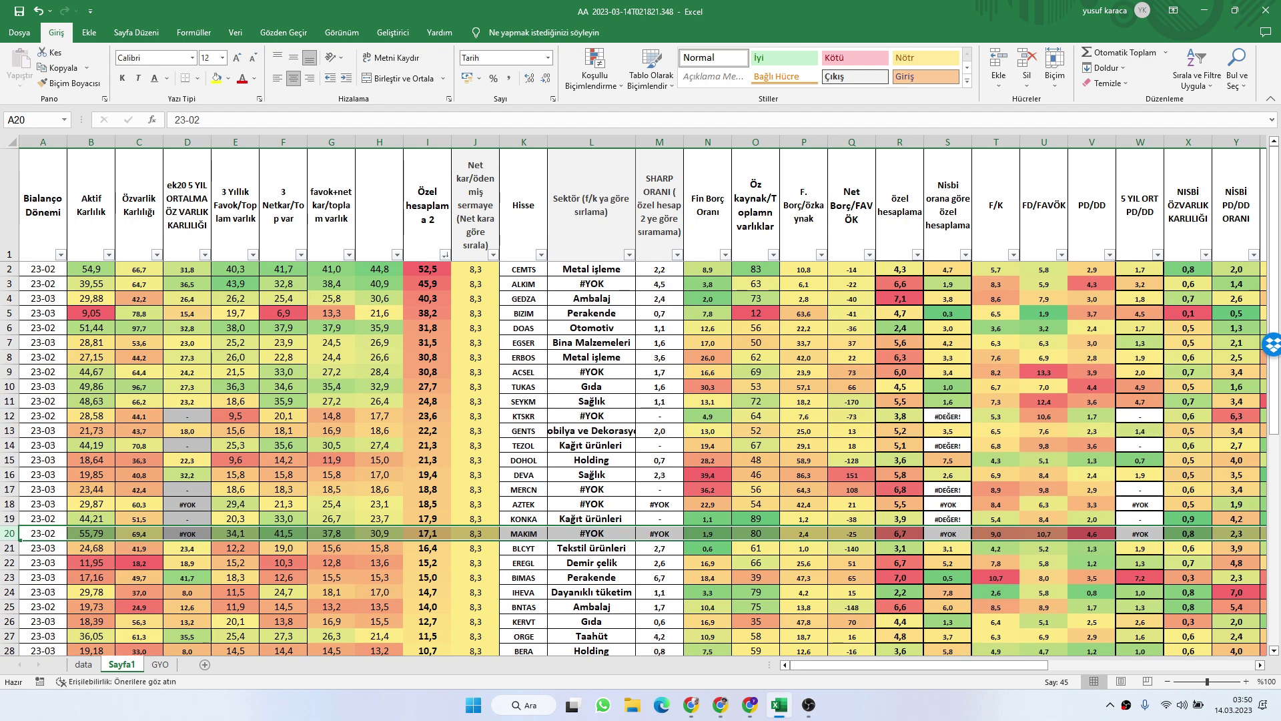
Step: Sort the stock list by the özel hesaplama column from smallest to largest and review it through its last row
click(918, 254)
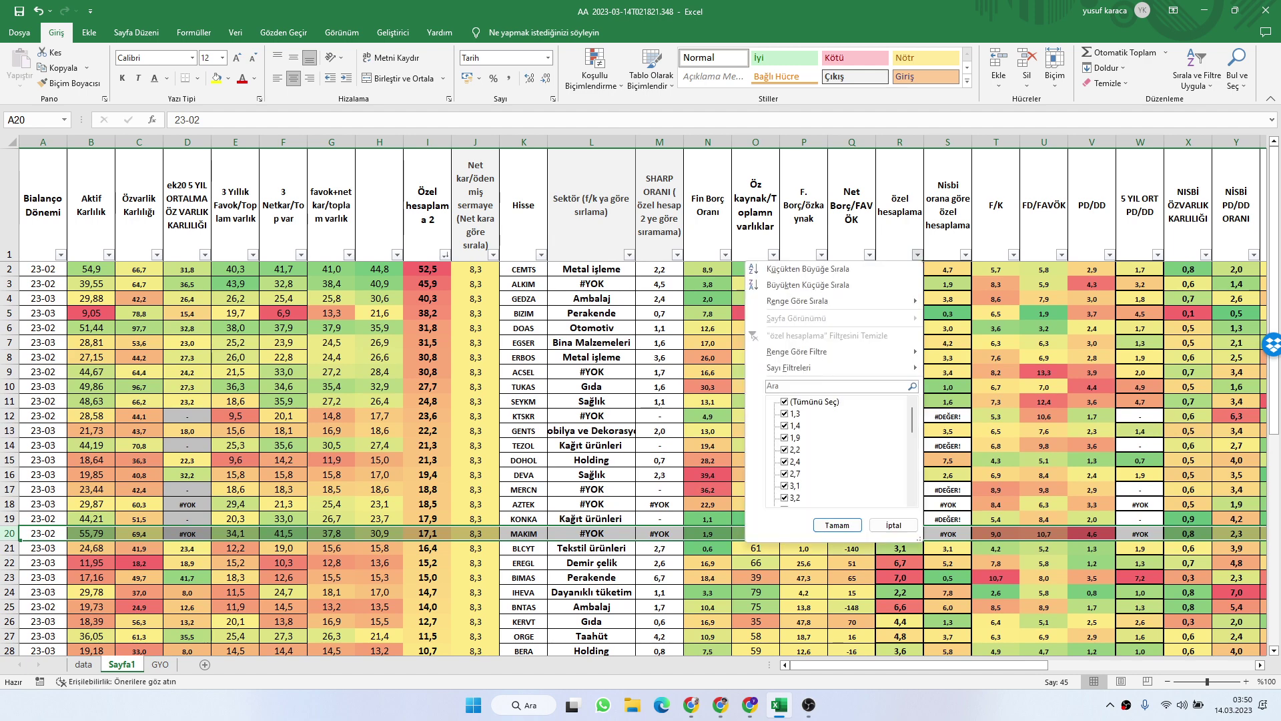
click(801, 269)
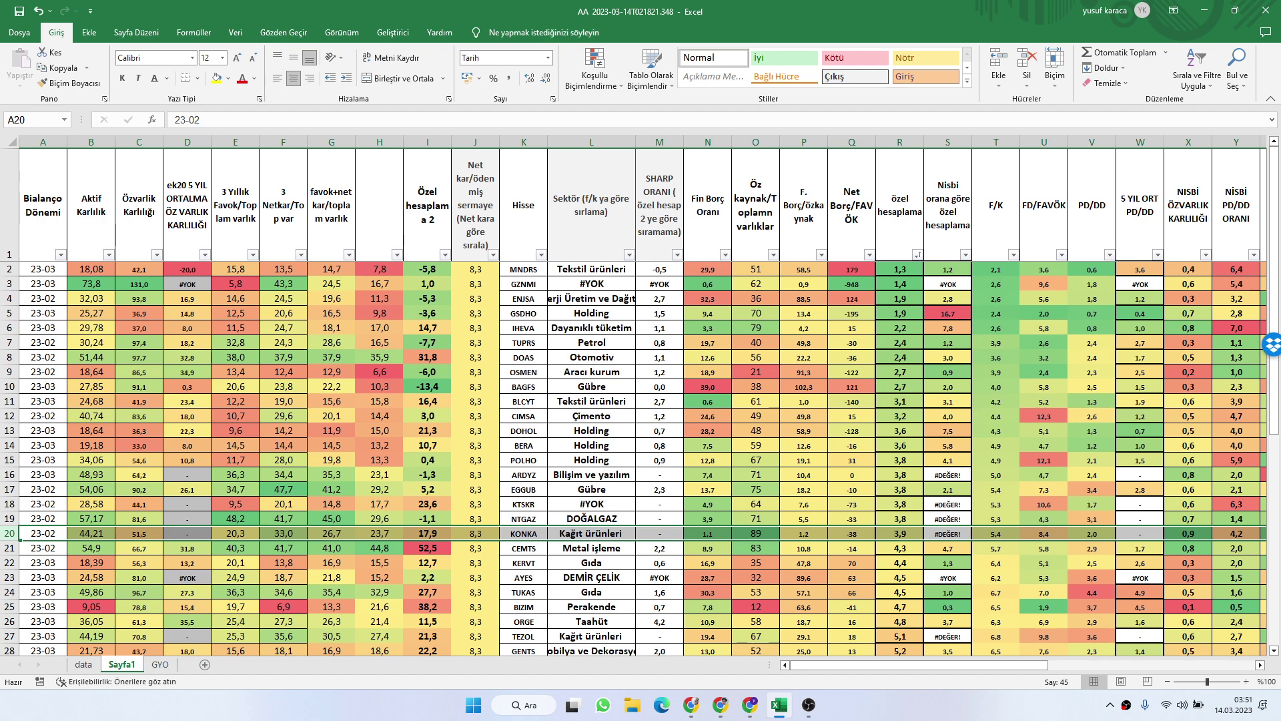
mouse_move(920, 665)
mouse_down()
mouse_move(987, 665)
mouse_move(918, 665)
mouse_up()
scroll(634, 454, down, 3)
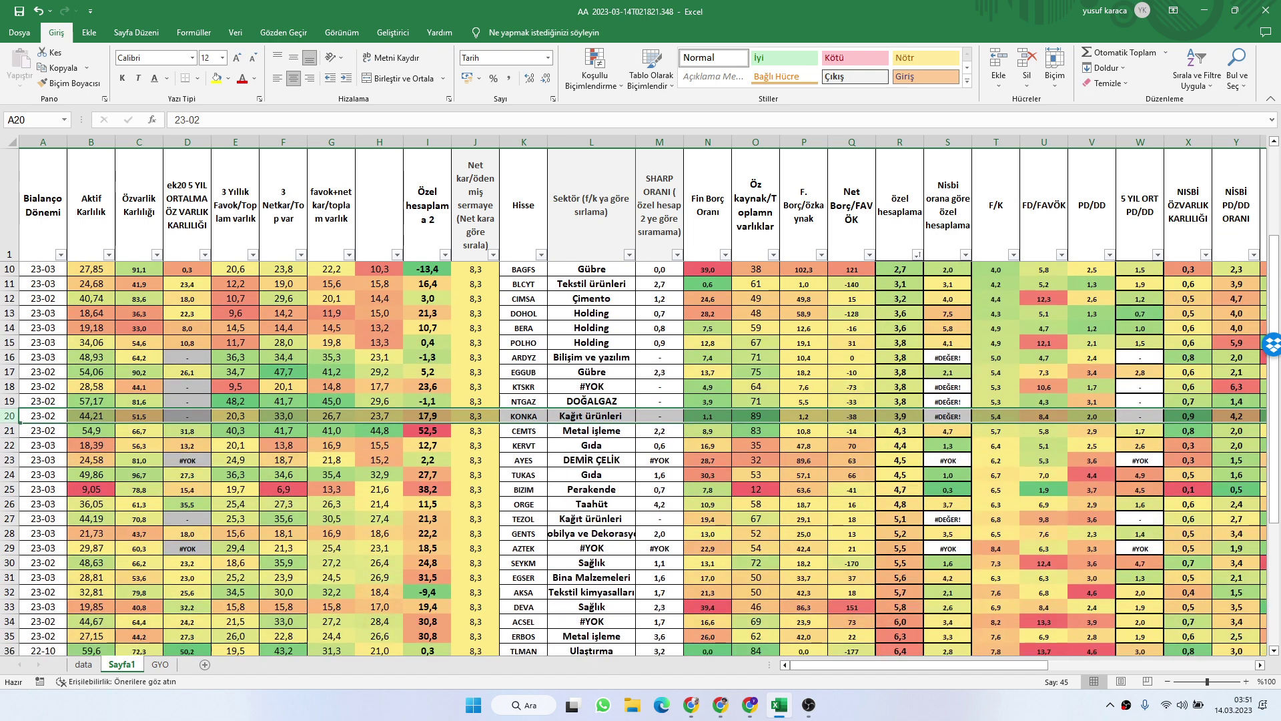
scroll(634, 454, down, 3)
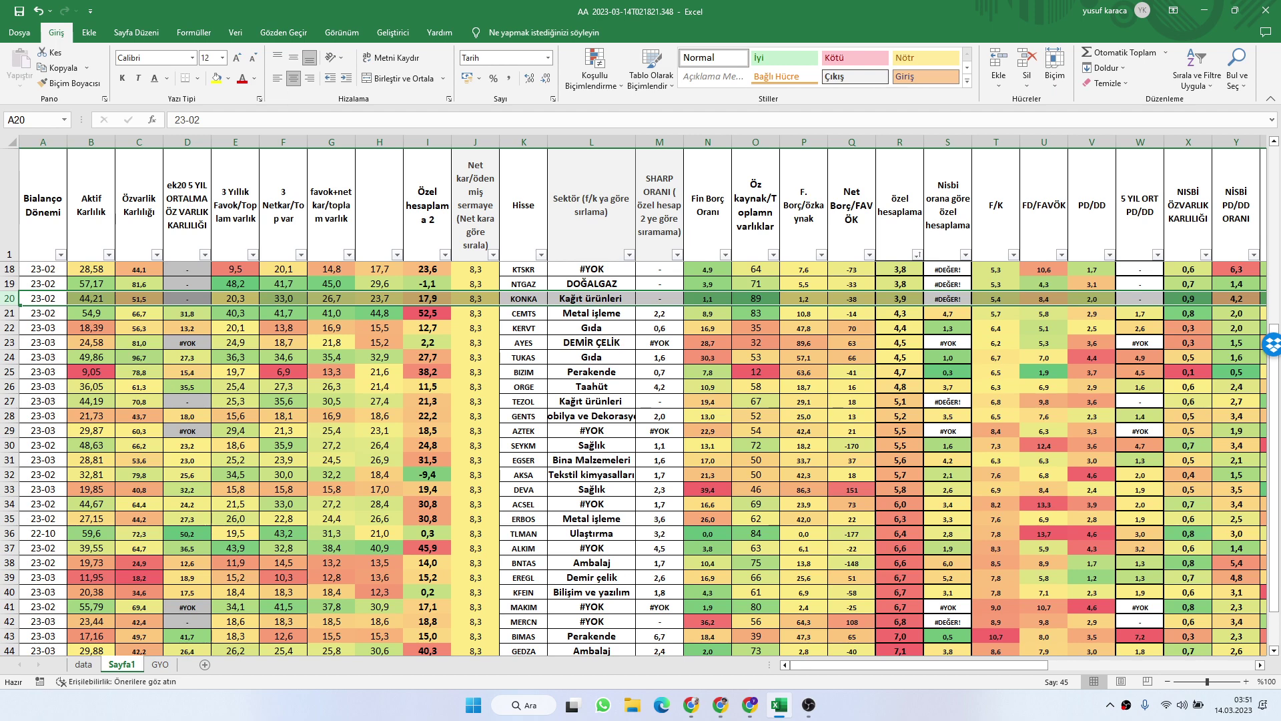
scroll(633, 453, down, 3)
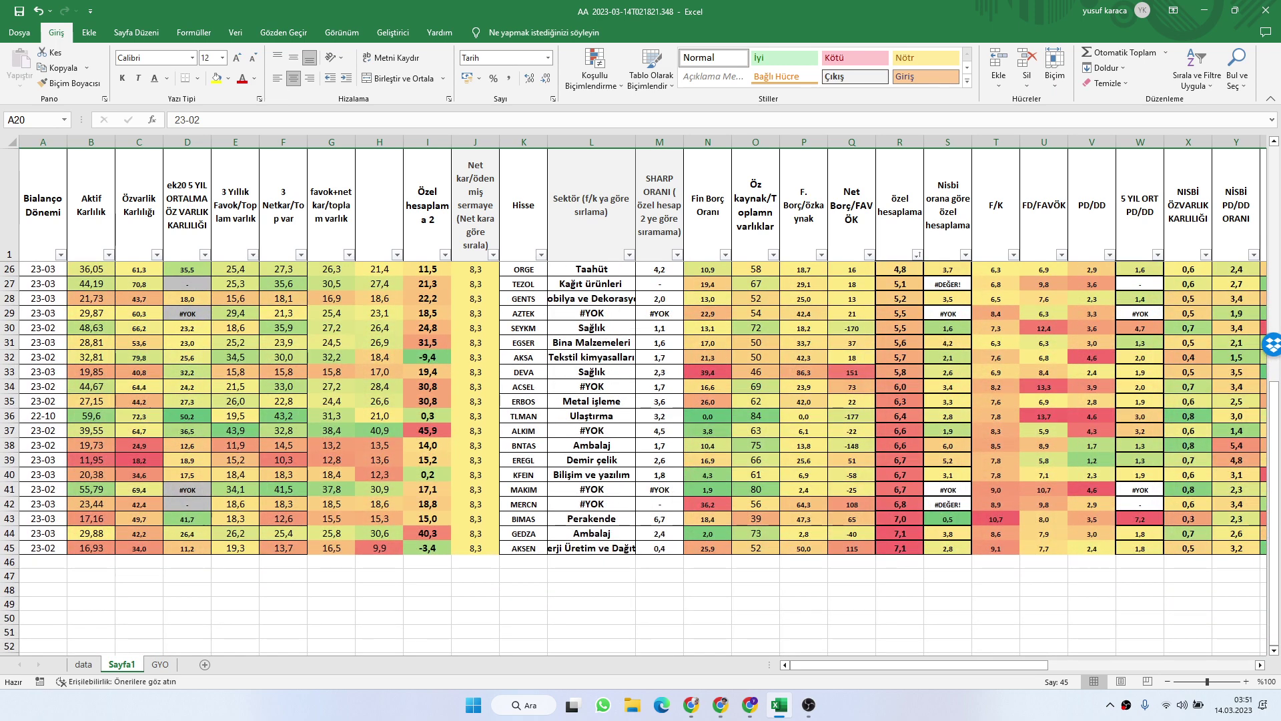
scroll(634, 454, up, 8)
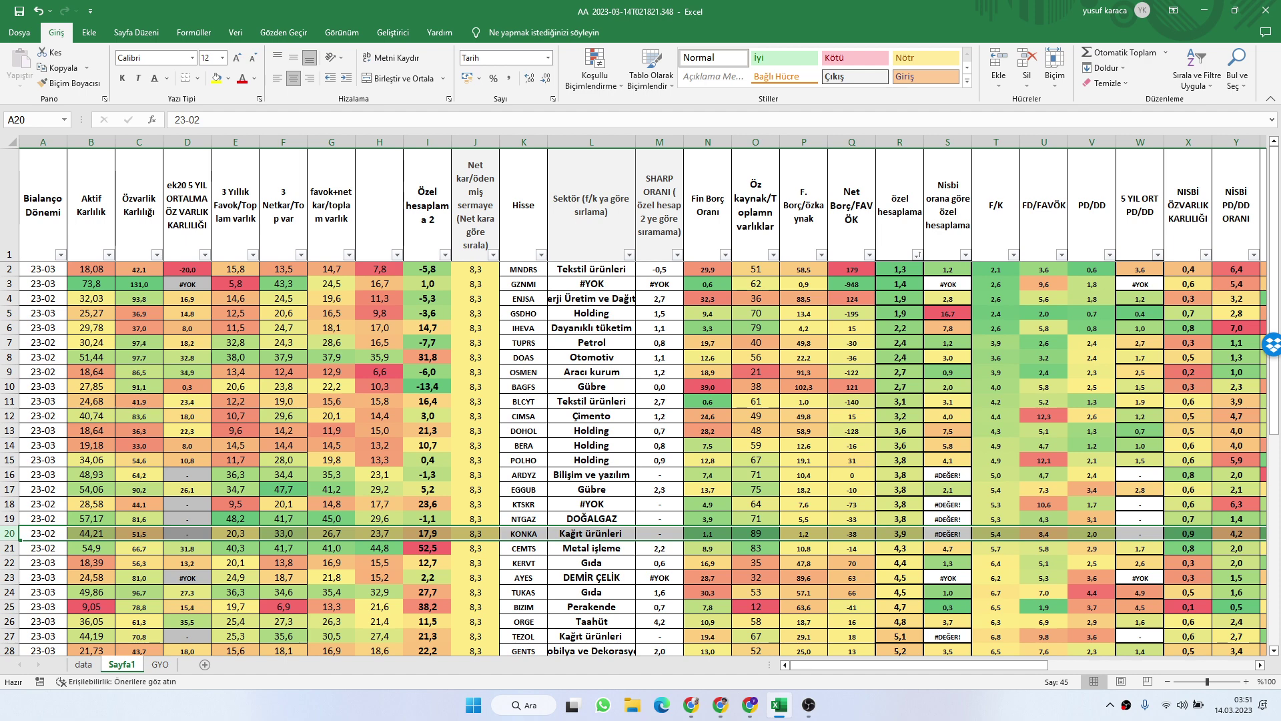
scroll(640, 460, down, 5)
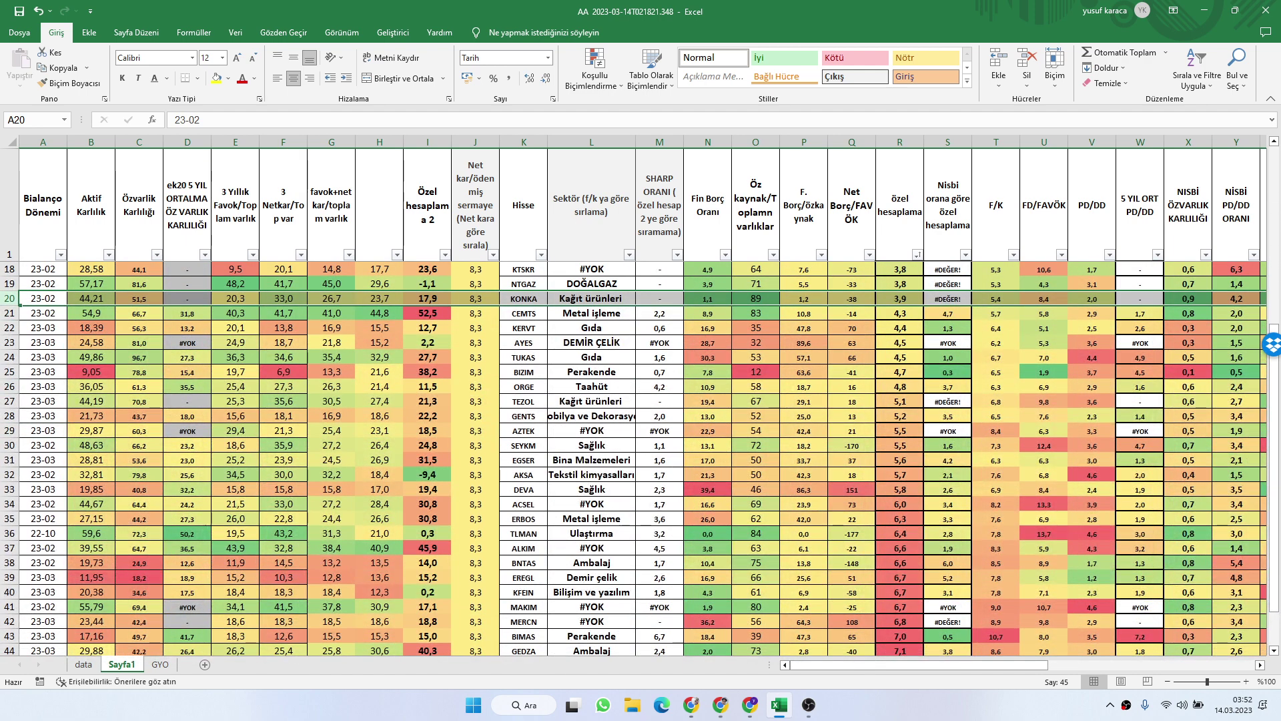